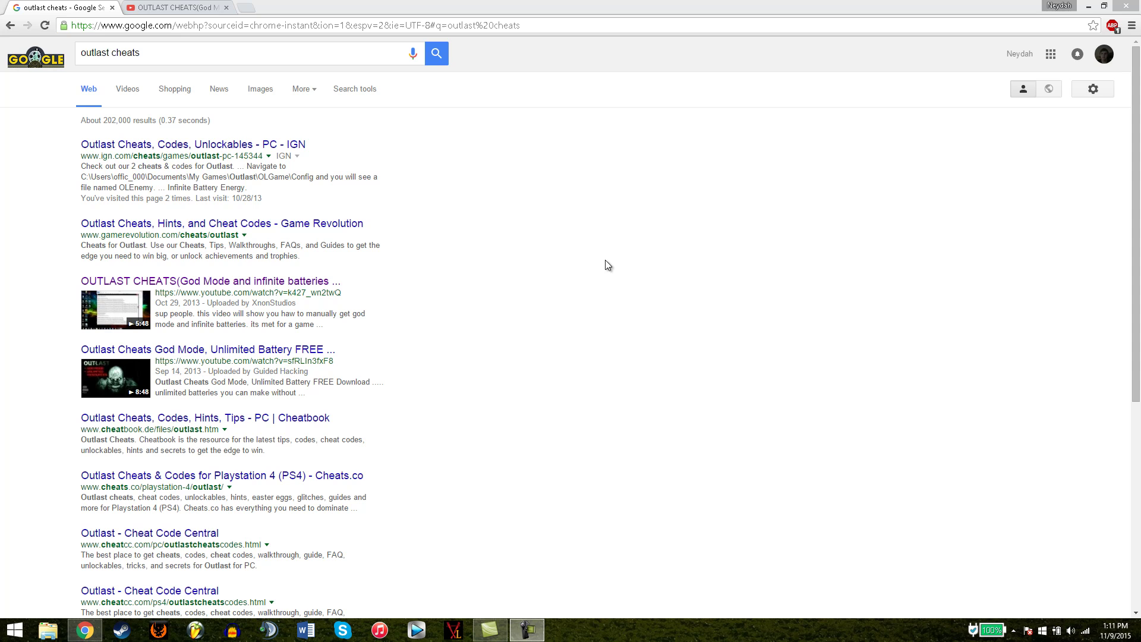
# Step: Scroll through the OUTLAST CHEATS video's comments, then minimize Chrome to show the desktop
pyautogui.click(172, 7)
pyautogui.scroll(-2, 29, 356)
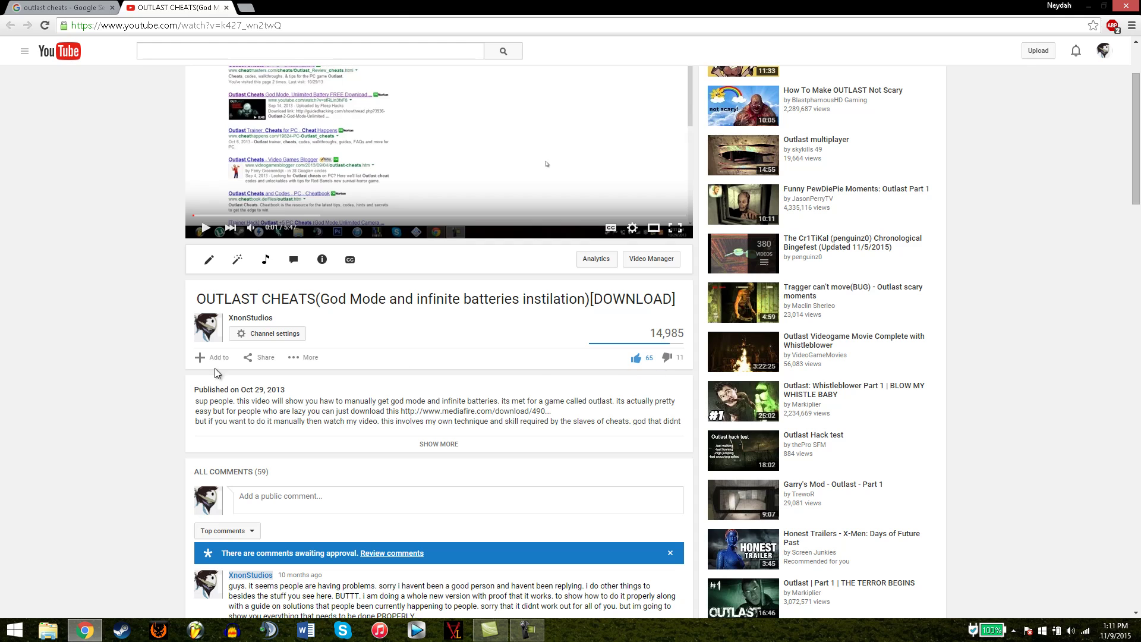
pyautogui.scroll(-1, 18, 374)
pyautogui.scroll(3, 54, 356)
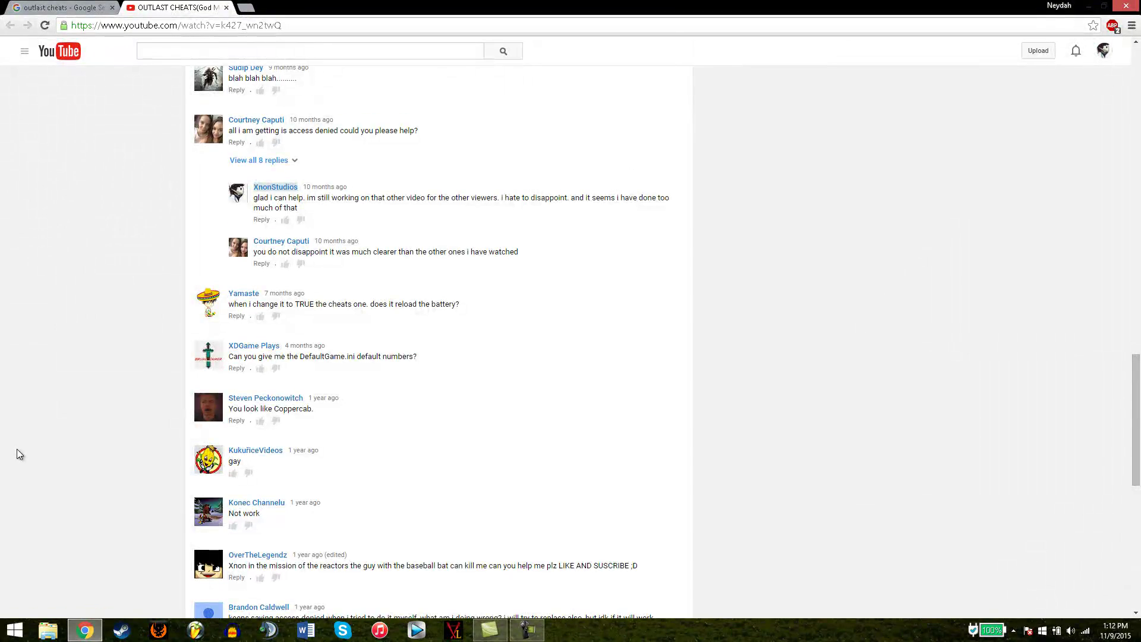
pyautogui.scroll(4, 16, 454)
pyautogui.scroll(-7, 17, 454)
pyautogui.scroll(20, 36, 466)
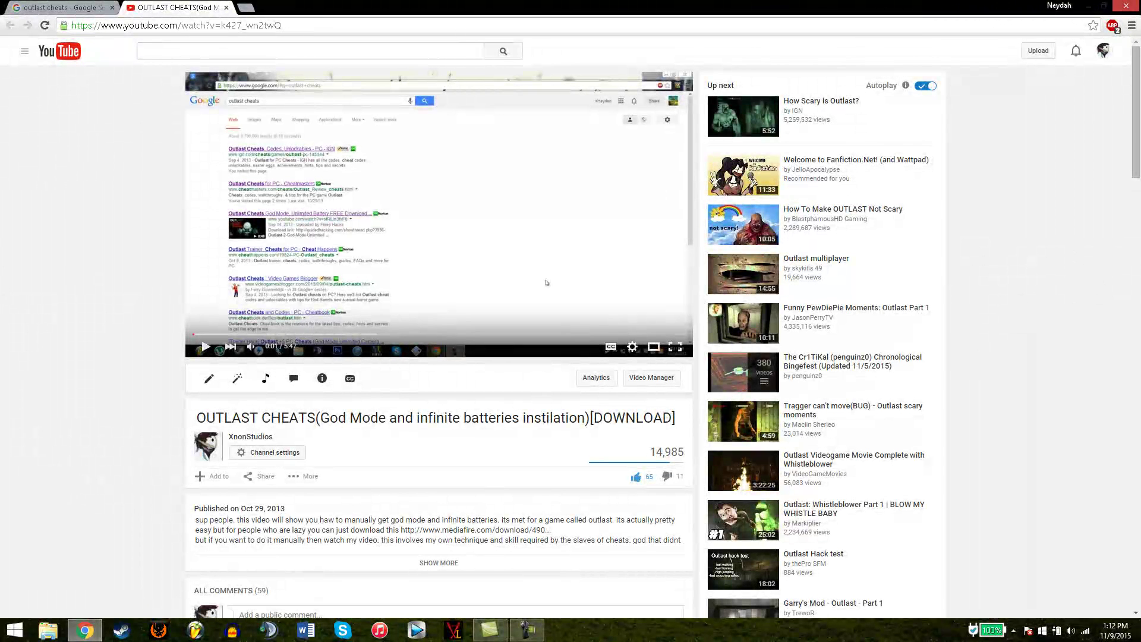
pyautogui.click(1088, 5)
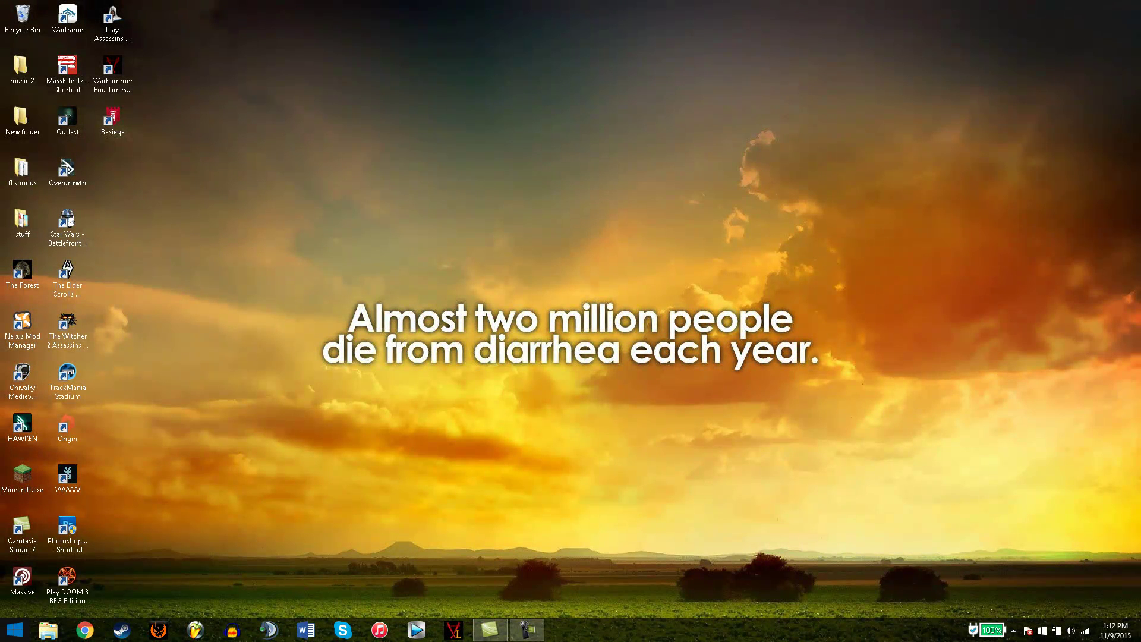
# Step: Navigate File Explorer to Documents > My Games > Outlast > OLGame > Config
pyautogui.click(47, 630)
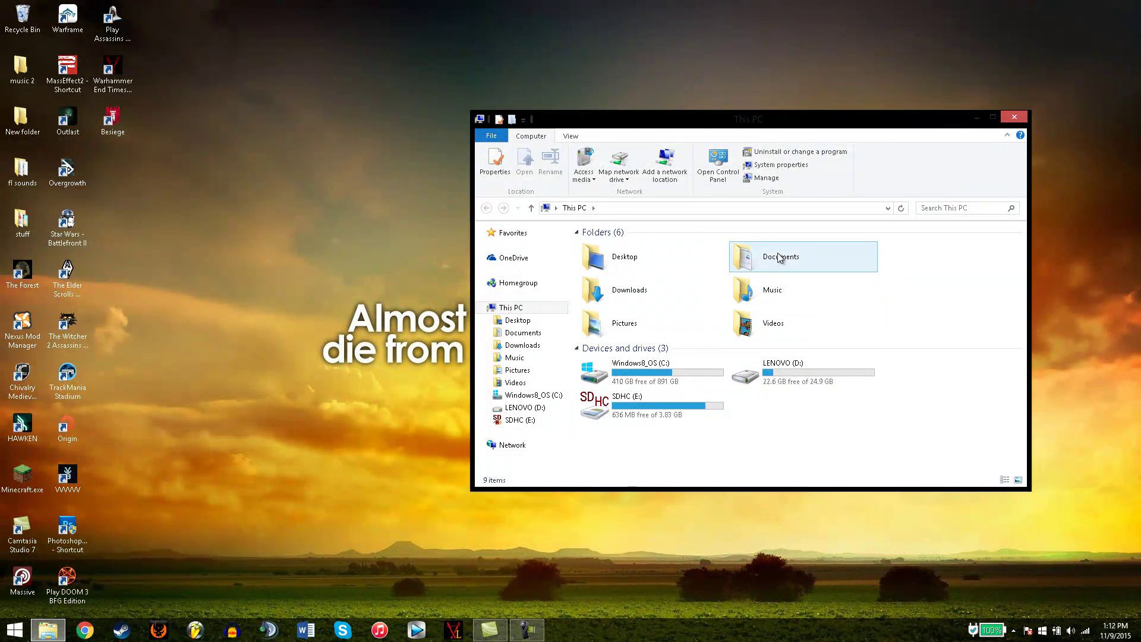
pyautogui.click(775, 263)
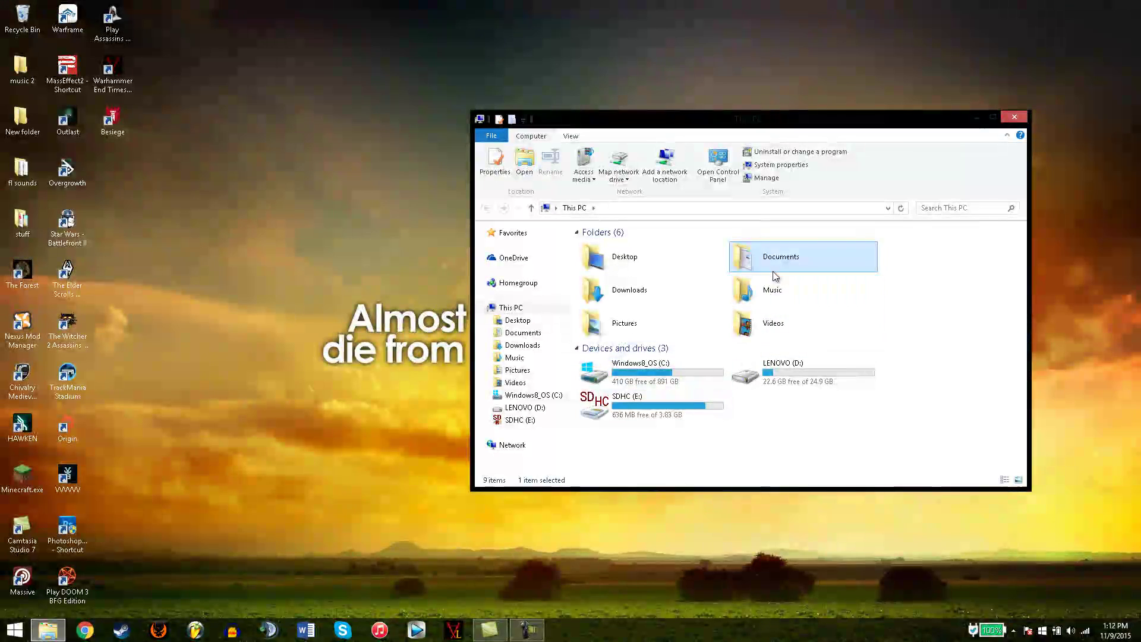
pyautogui.doubleClick(775, 273)
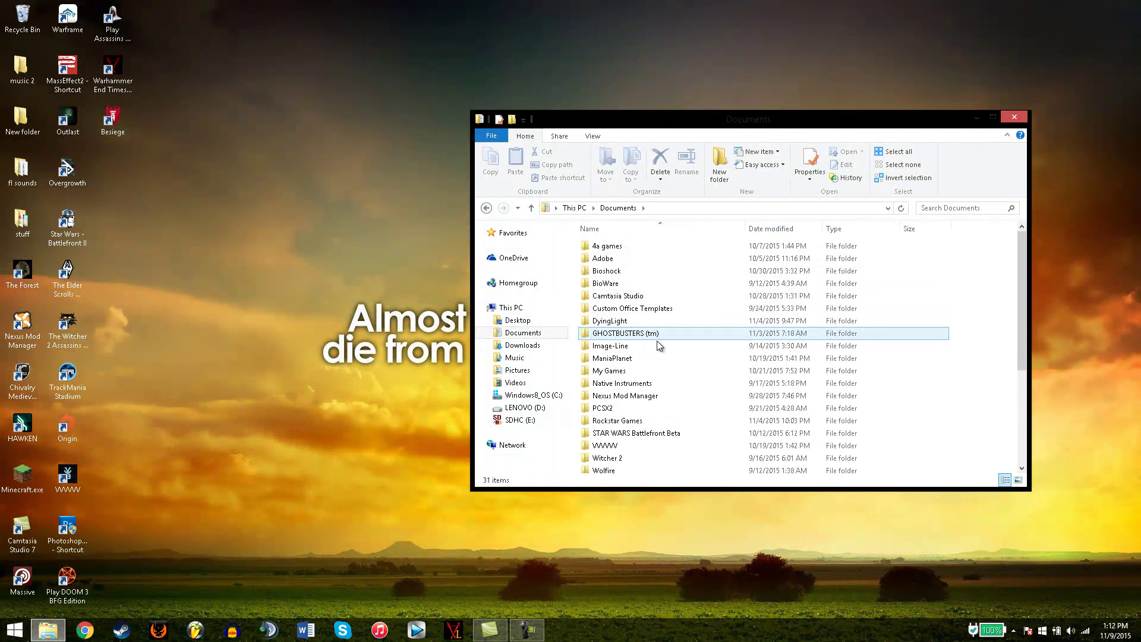
pyautogui.doubleClick(610, 370)
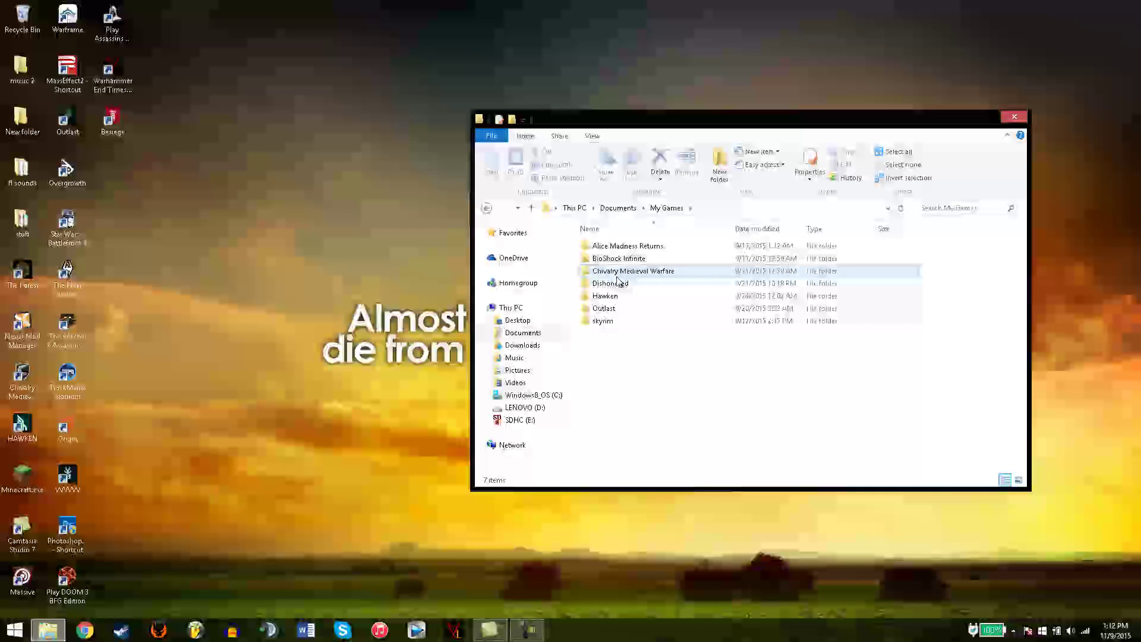
pyautogui.doubleClick(610, 309)
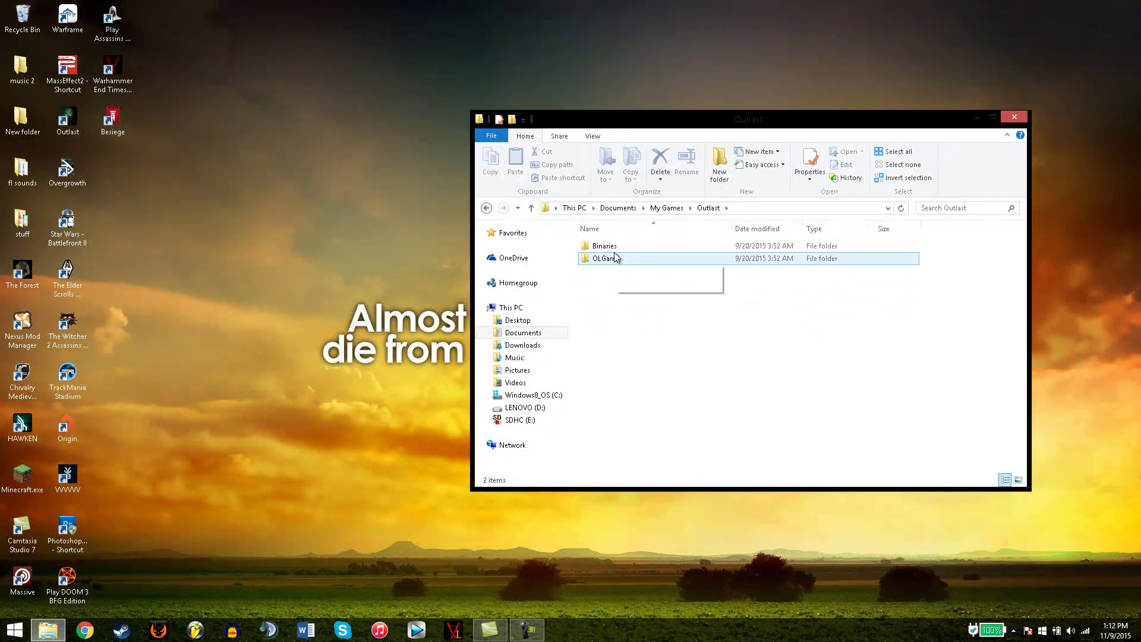
pyautogui.doubleClick(612, 260)
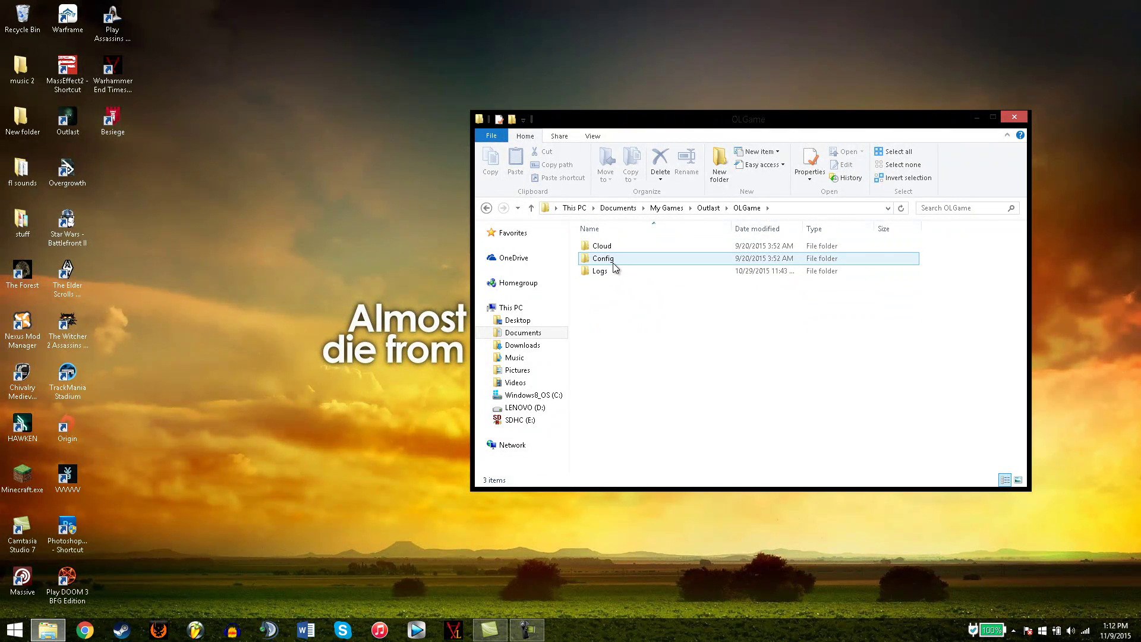
pyautogui.doubleClick(618, 262)
# Step: Select the seven .ini files, then pick out OLGame.ini, OLInput.ini and OLEnemy.ini
pyautogui.moveTo(622, 383); pyautogui.dragTo(591, 240)
pyautogui.click(631, 365)
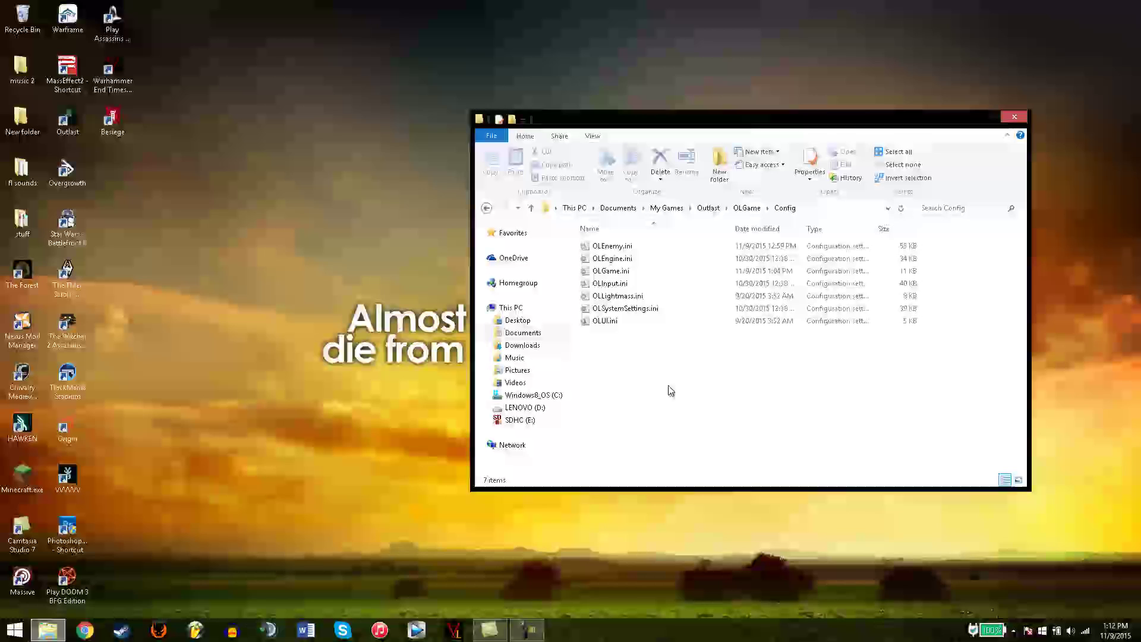
pyautogui.moveTo(637, 364); pyautogui.dragTo(677, 243)
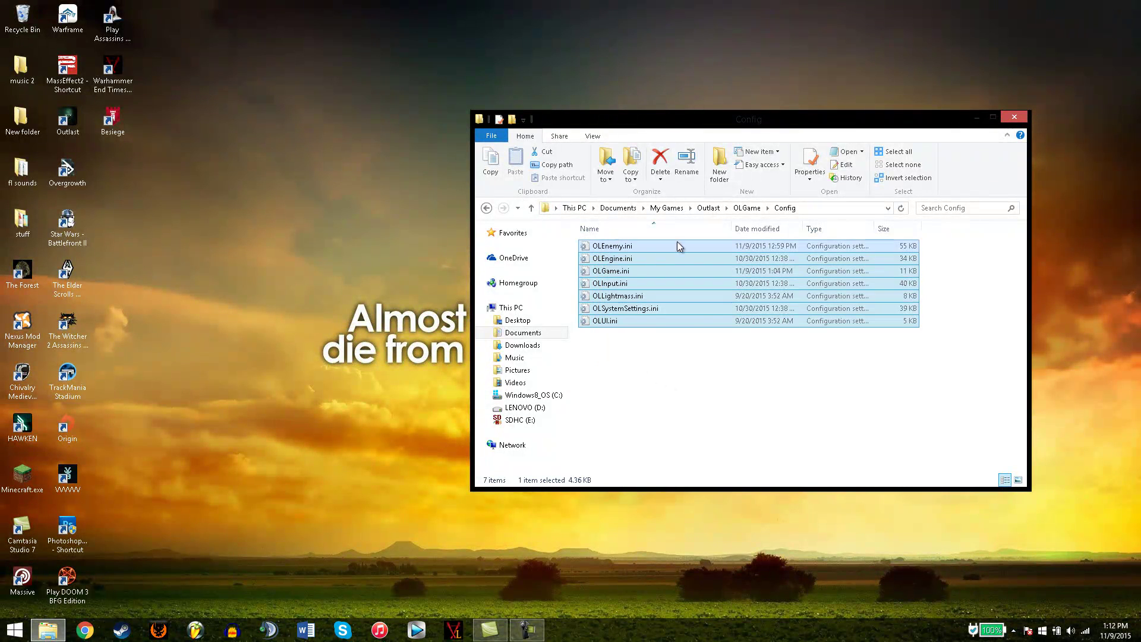
pyautogui.click(680, 376)
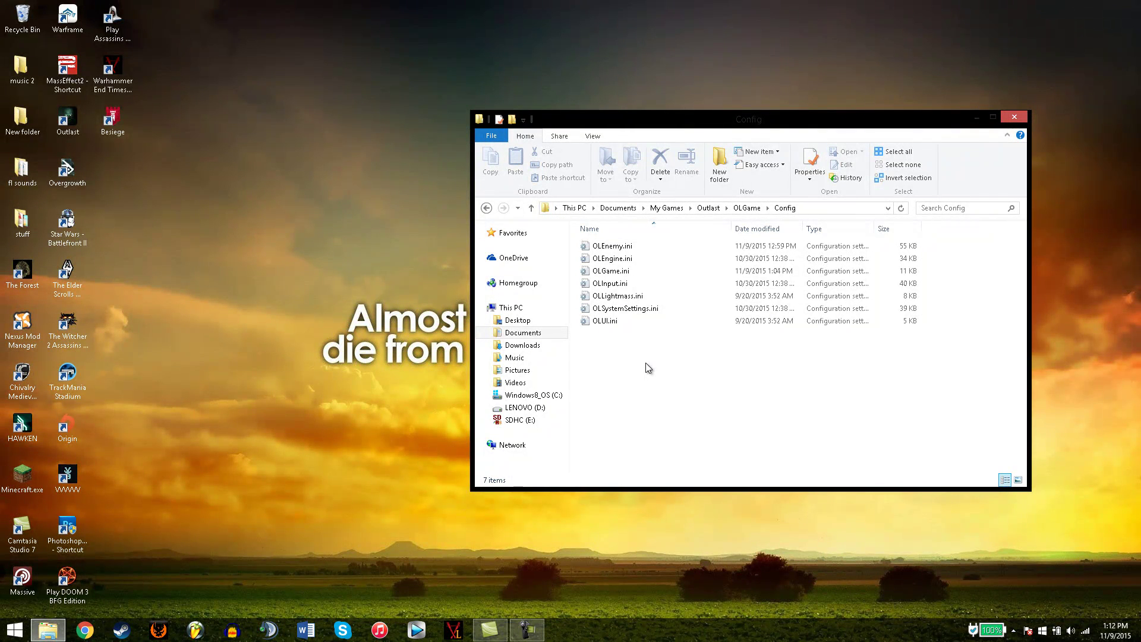
pyautogui.doubleClick(612, 271)
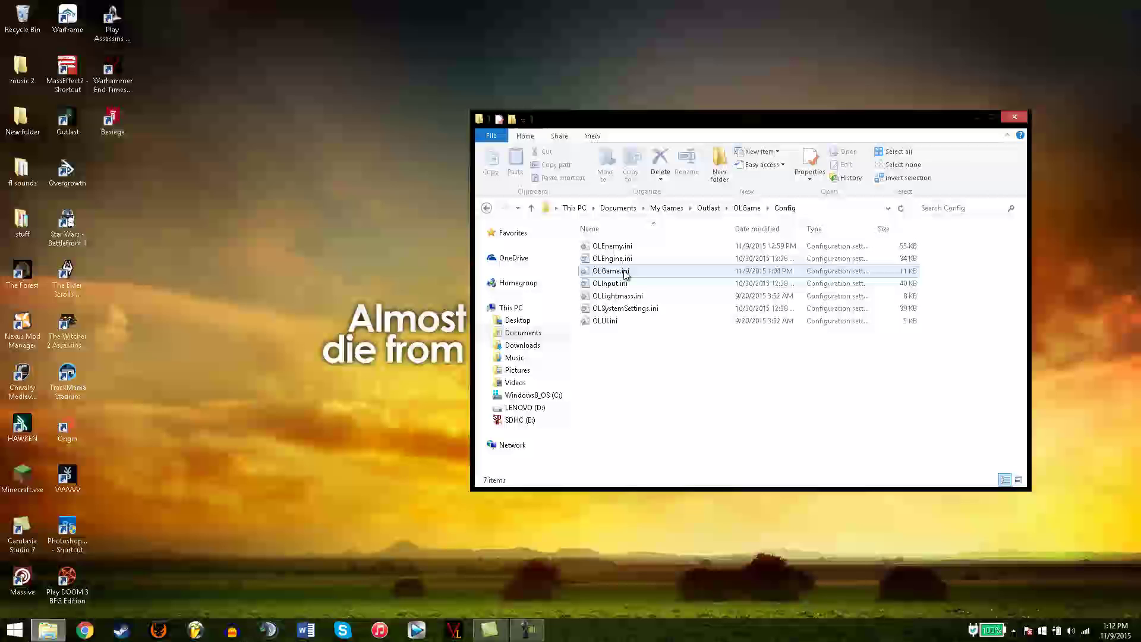
pyautogui.click(615, 285)
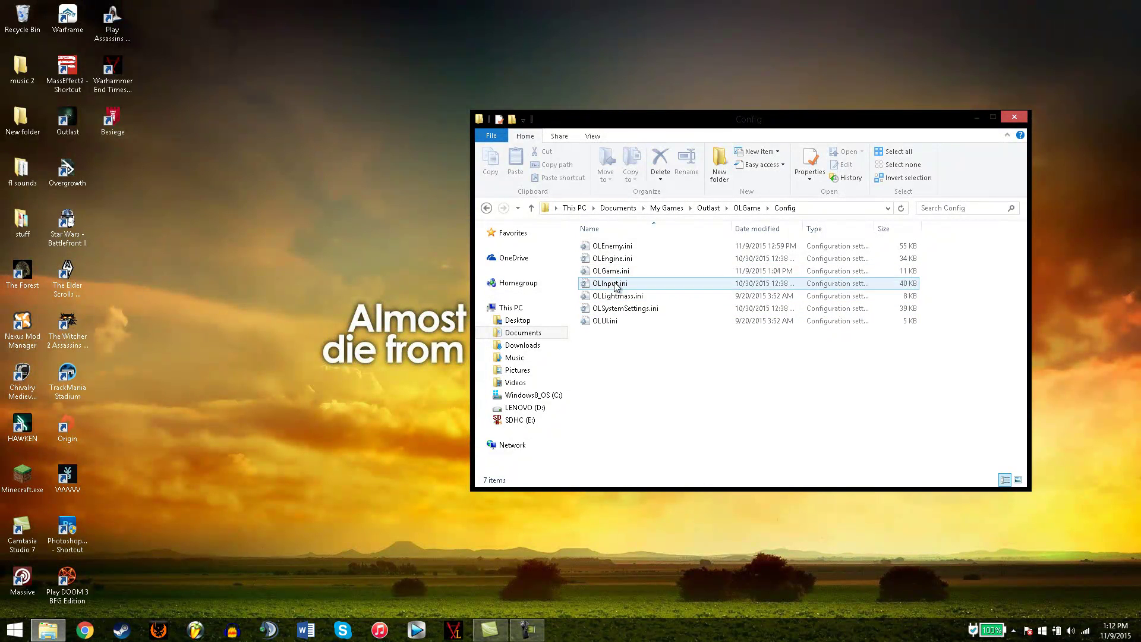
pyautogui.click(606, 247)
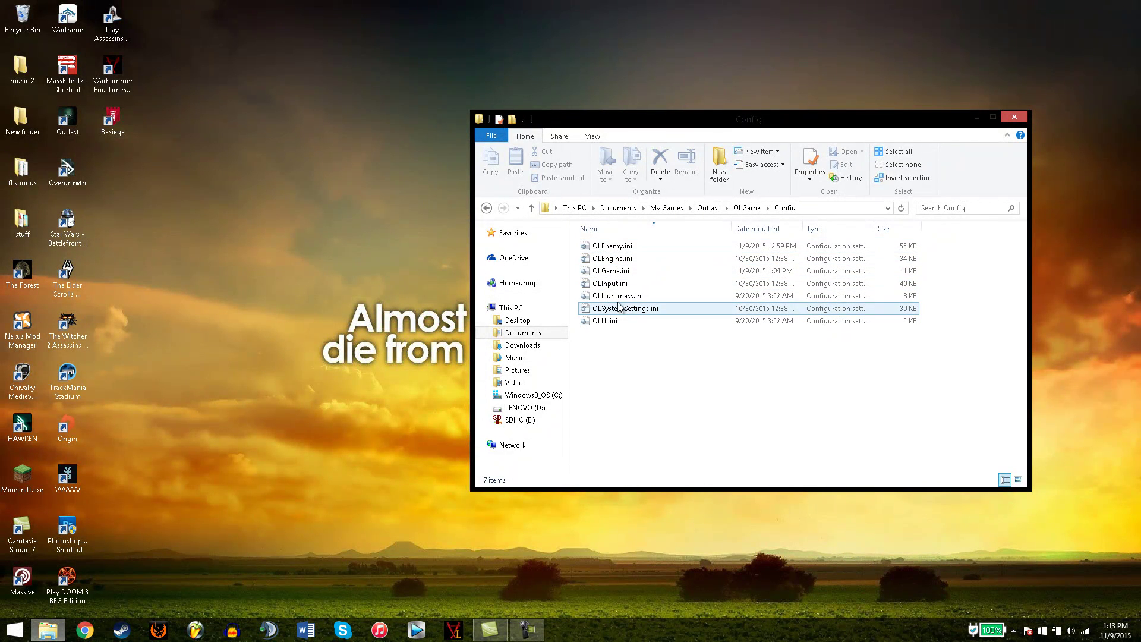
pyautogui.rightClick(606, 249)
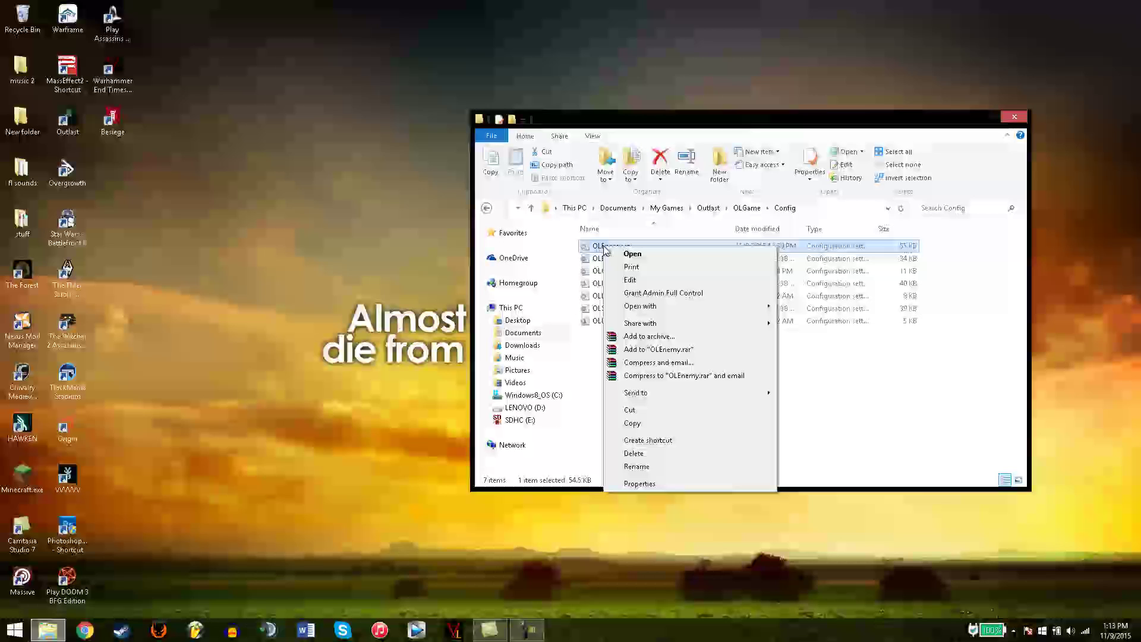
pyautogui.click(639, 483)
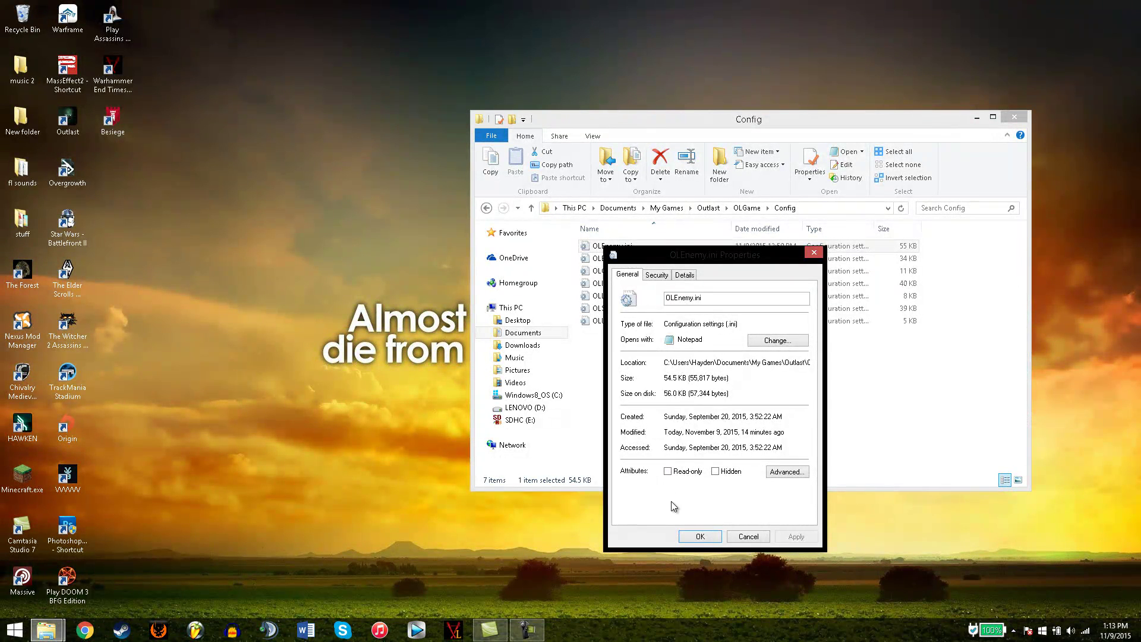
pyautogui.click(700, 536)
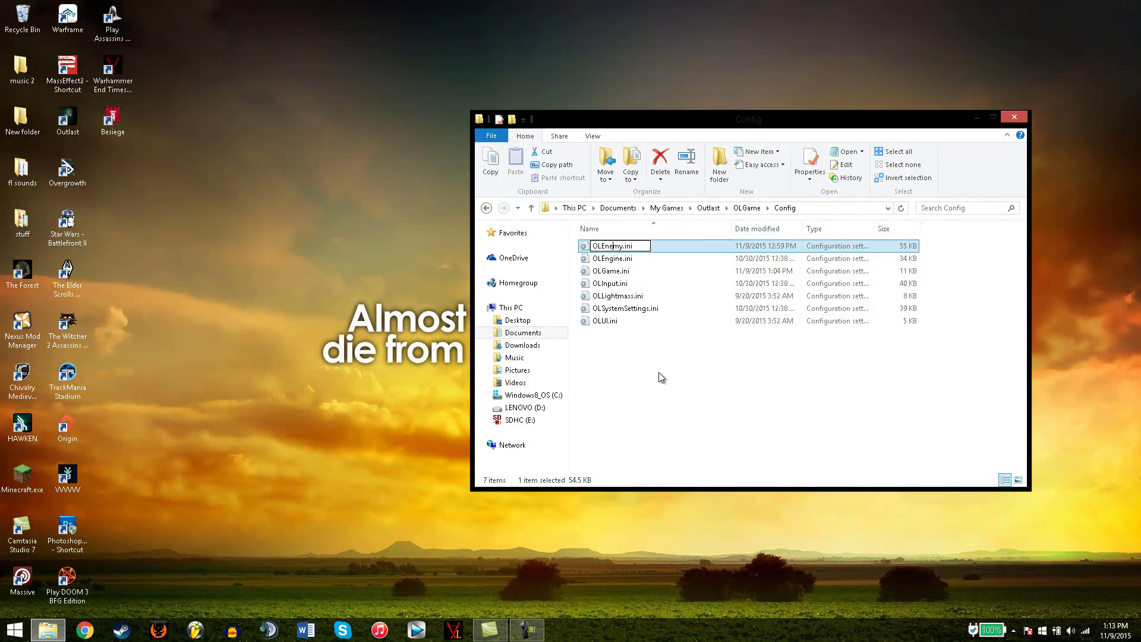
# Step: Open OLEnemy.ini maximized and confirm the Nrm and Hard attack damage lines read 0
pyautogui.doubleClick(633, 247)
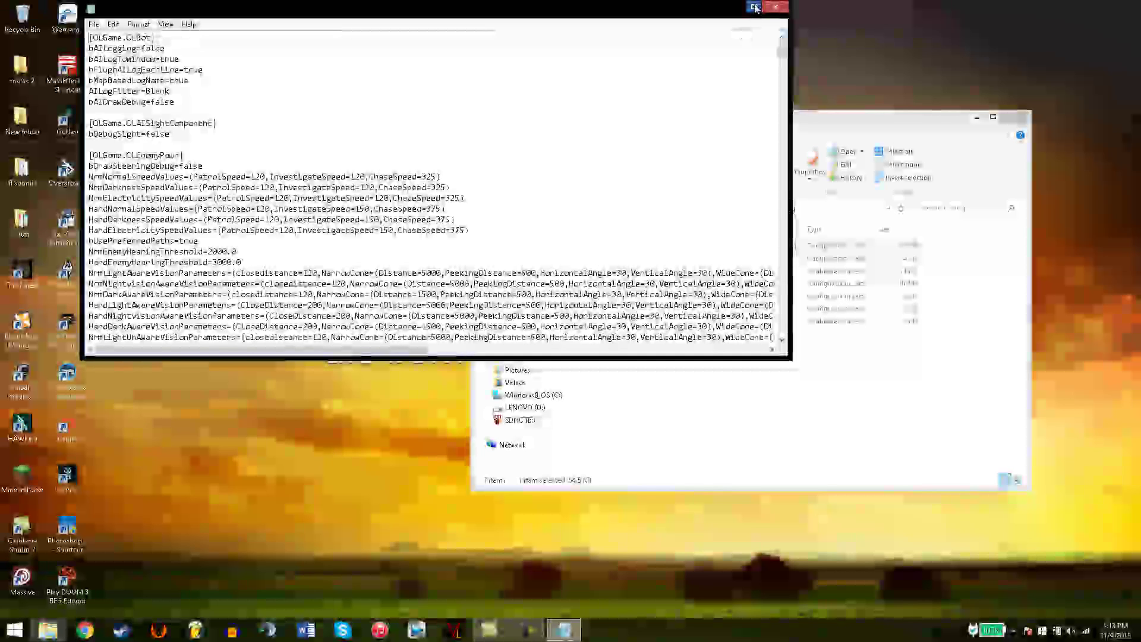
pyautogui.click(755, 7)
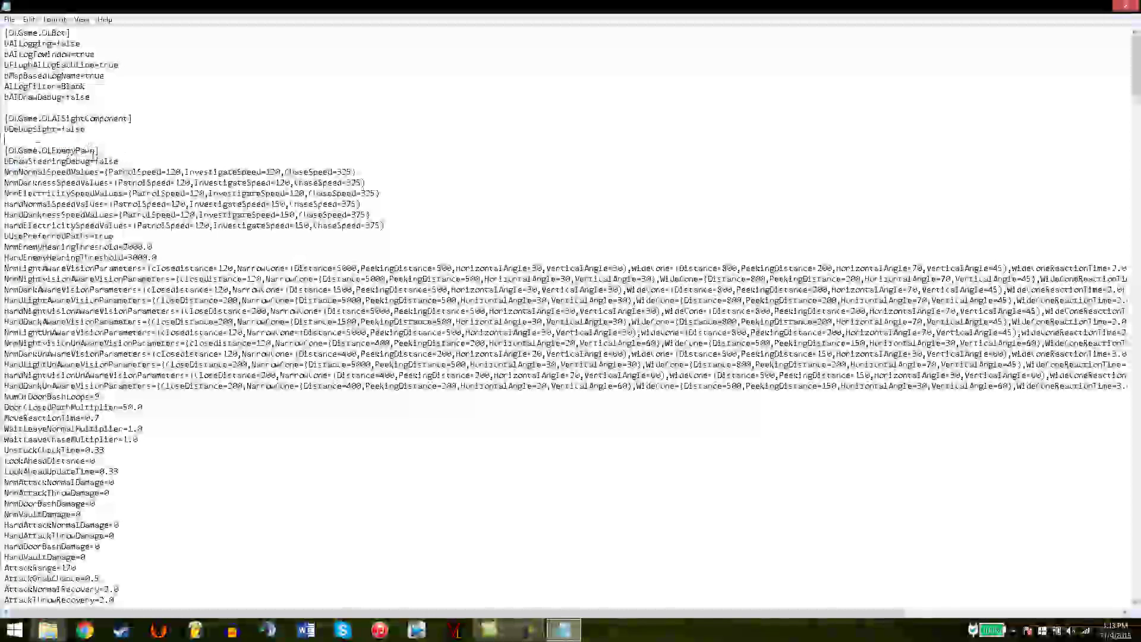
pyautogui.moveTo(99, 150); pyautogui.dragTo(1, 151)
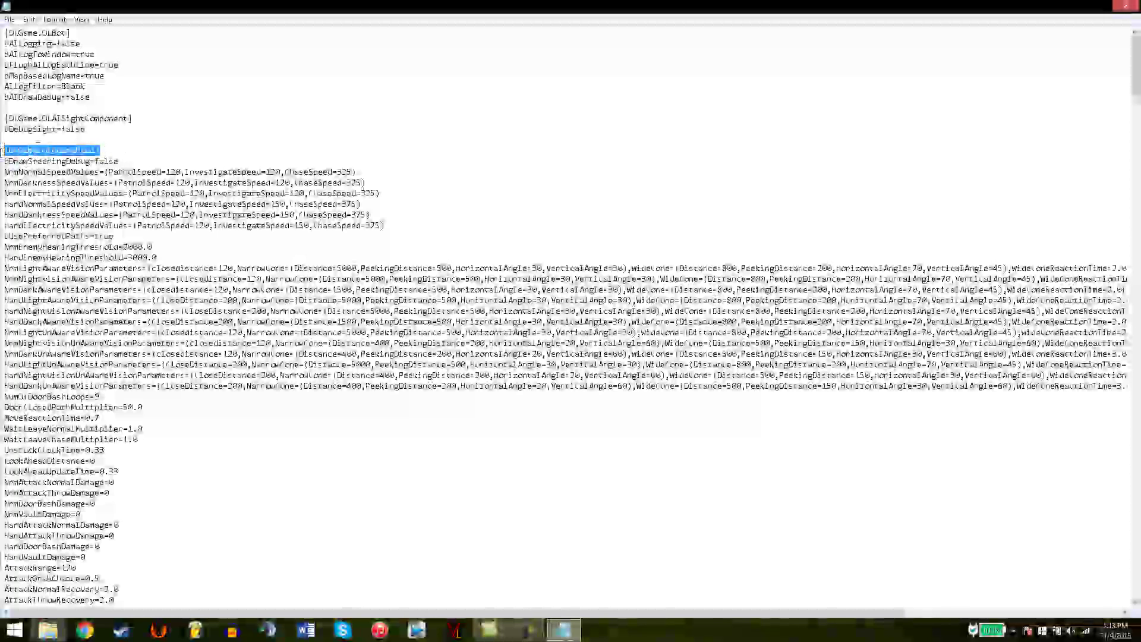
pyautogui.click(169, 153)
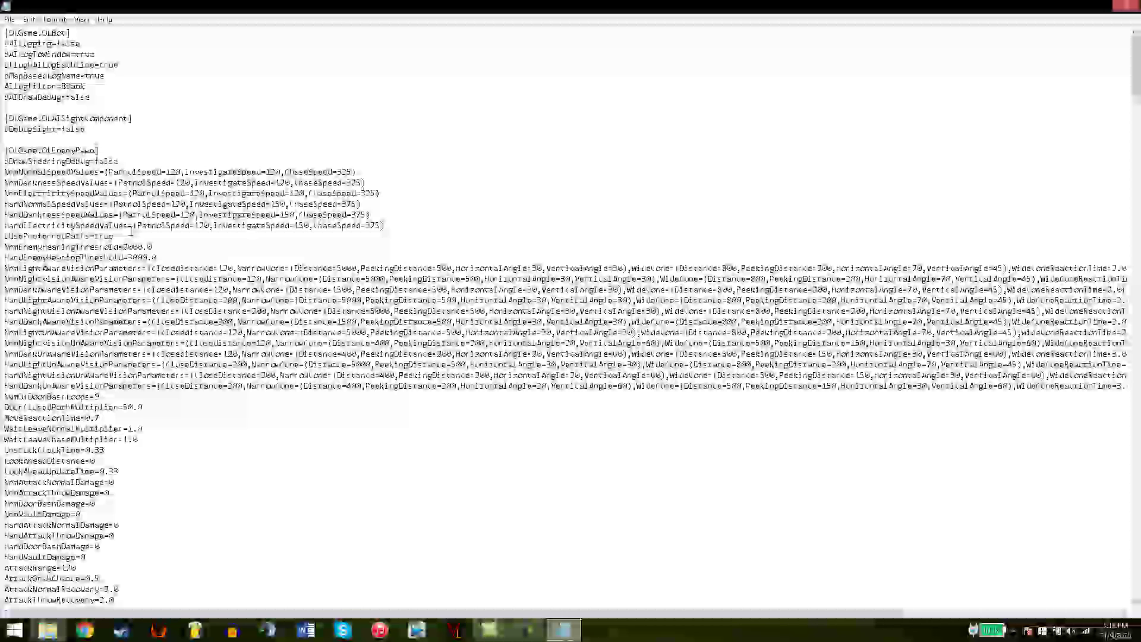
pyautogui.scroll(-4, 166, 387)
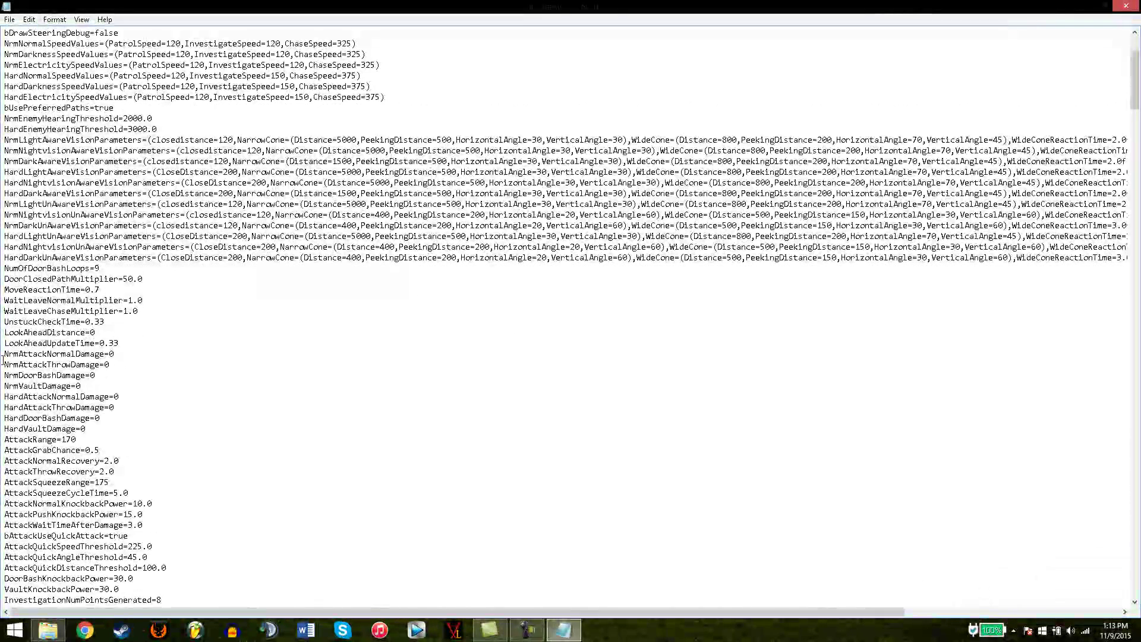
pyautogui.moveTo(3, 352); pyautogui.dragTo(130, 418)
pyautogui.click(119, 428)
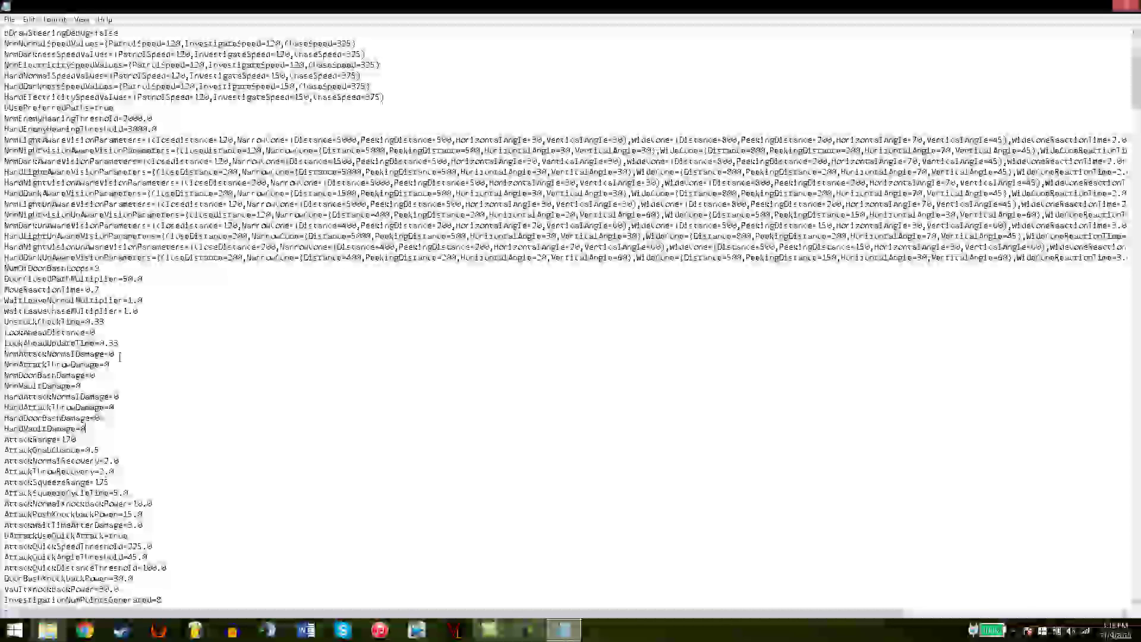
# Step: Change AttackRange from 170 to 0 in the first enemy section
pyautogui.doubleClick(118, 354)
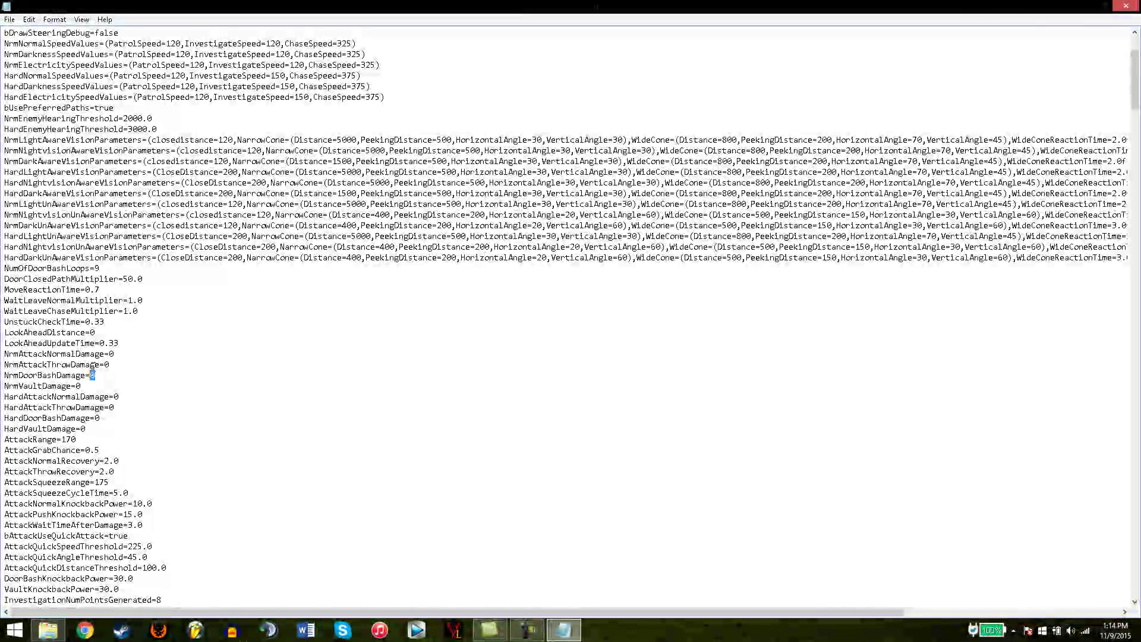
pyautogui.click(93, 371)
pyautogui.press('BackSpace')
pyautogui.write('0')
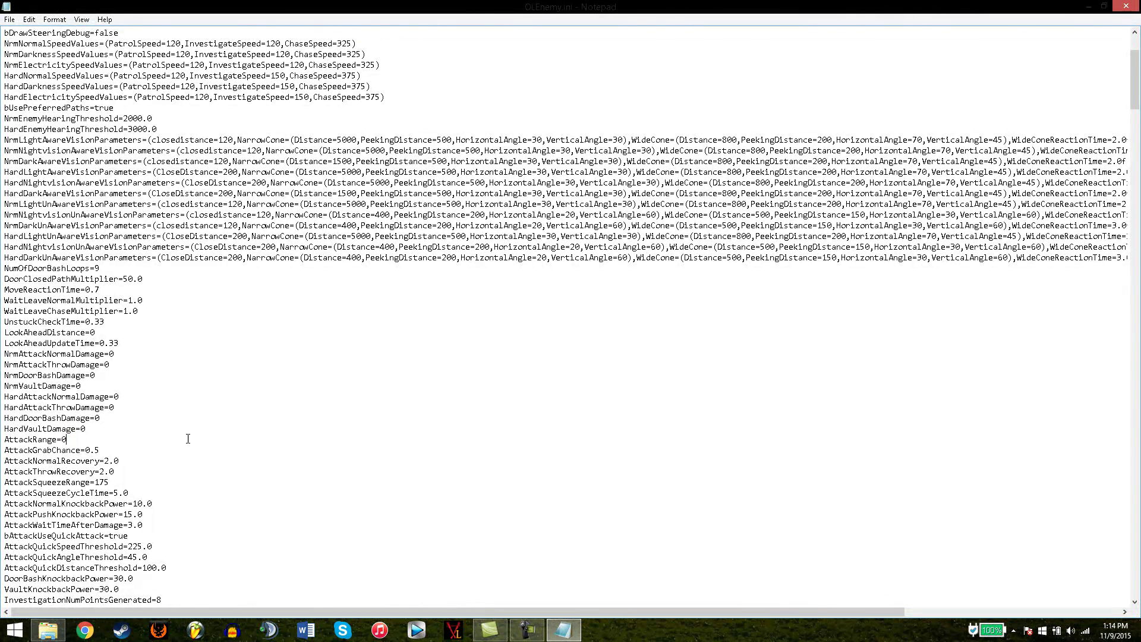
# Step: Review the OLEnemySoldier attack damage and hearing threshold lines
pyautogui.scroll(-1, 188, 438)
pyautogui.scroll(-13, 236, 341)
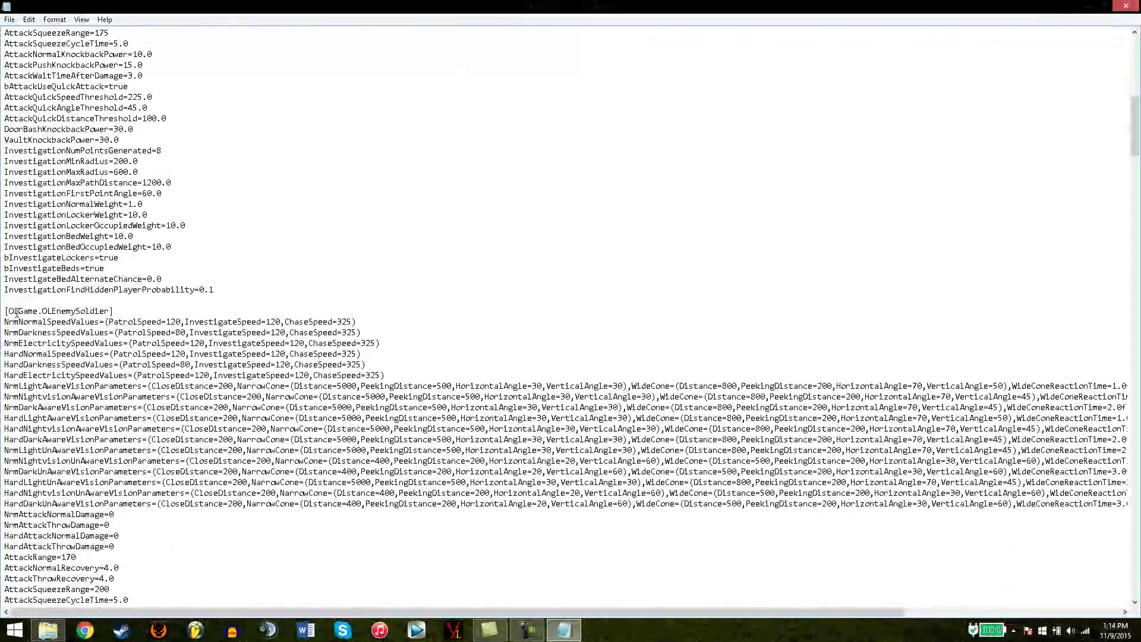
pyautogui.moveTo(6, 311); pyautogui.dragTo(140, 312)
pyautogui.scroll(-4, 135, 401)
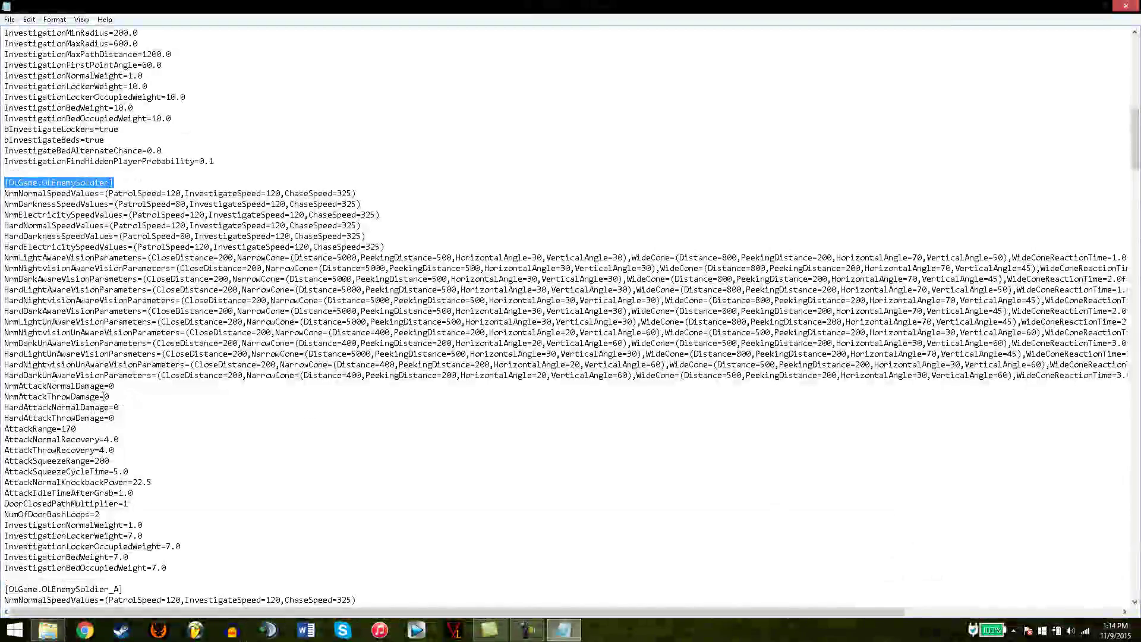
pyautogui.moveTo(5, 385); pyautogui.dragTo(150, 423)
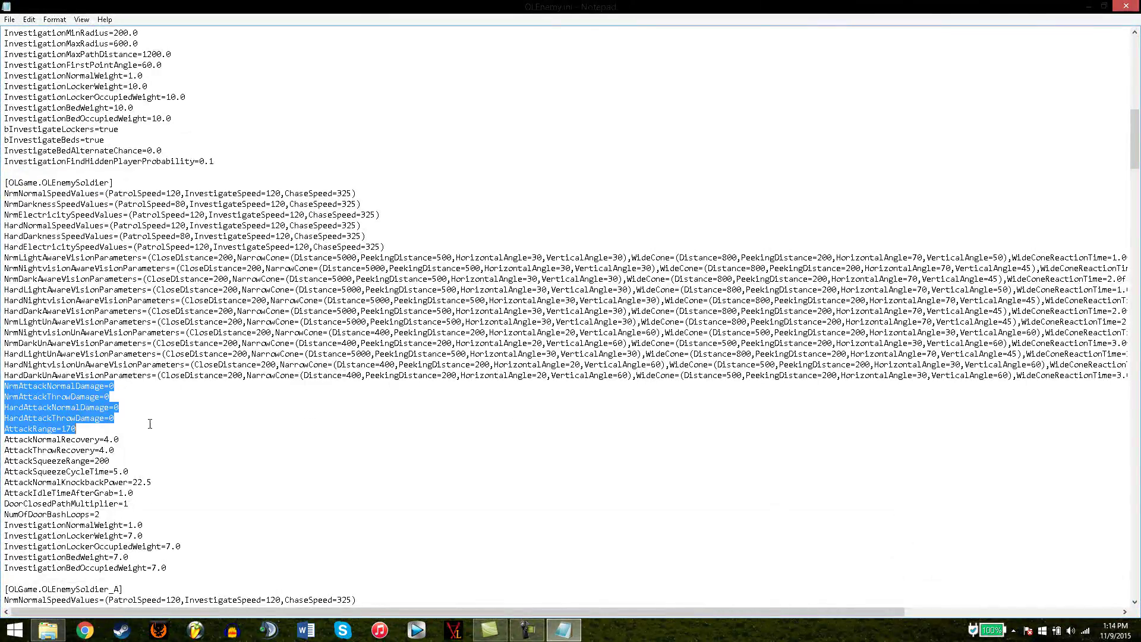
pyautogui.click(150, 425)
pyautogui.scroll(-9, 40, 383)
pyautogui.scroll(-2, 40, 383)
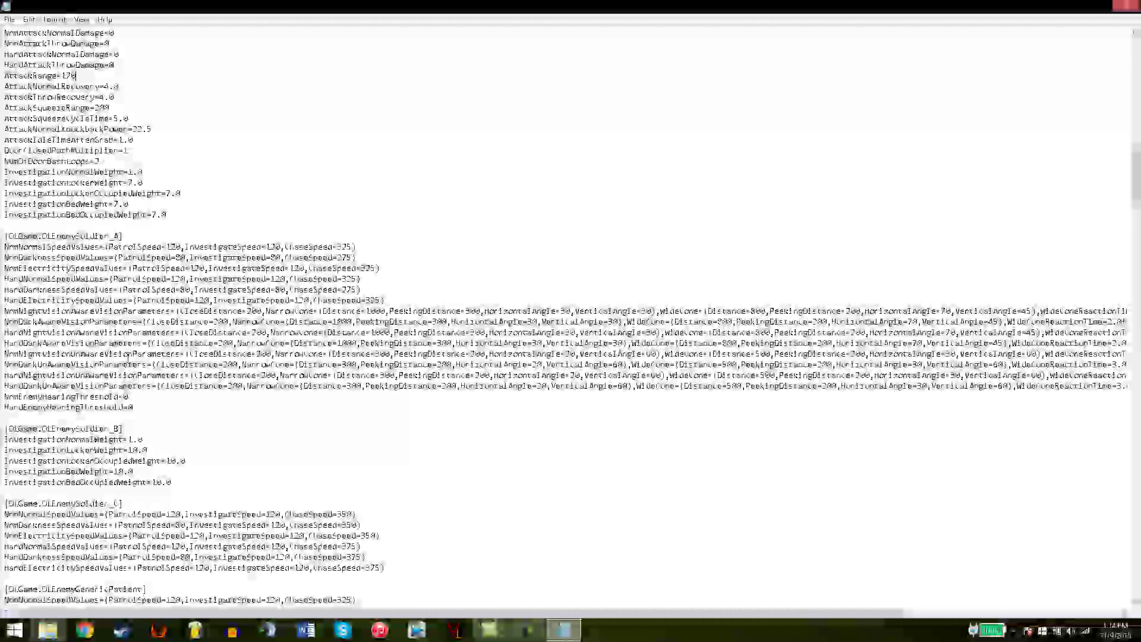
pyautogui.moveTo(3, 397); pyautogui.dragTo(160, 415)
pyautogui.click(182, 430)
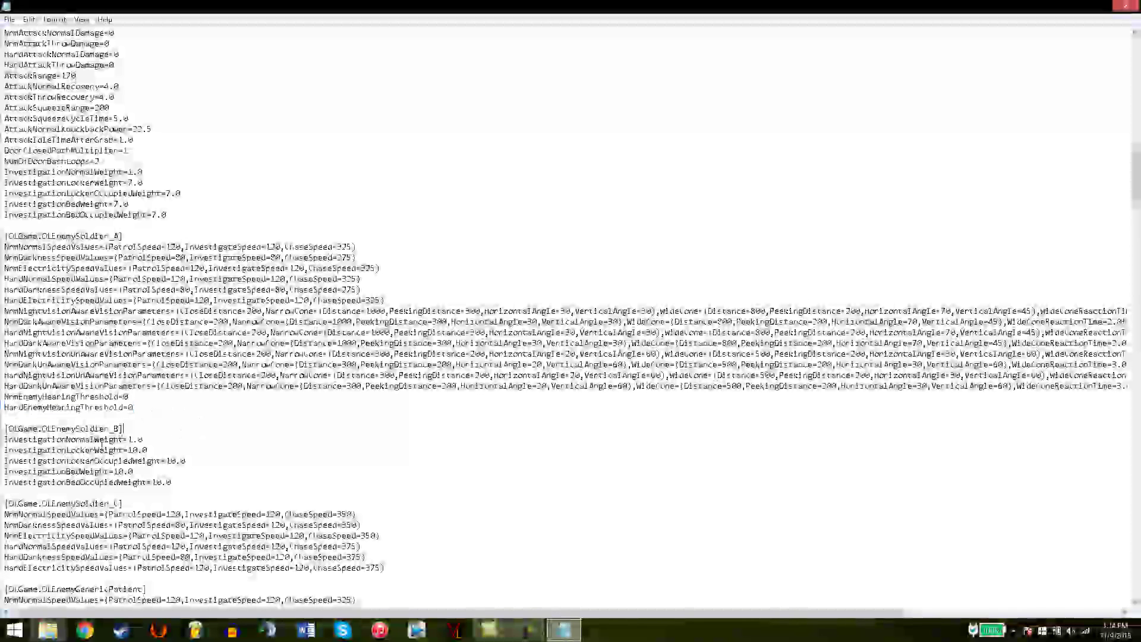
# Step: Scroll further down to review the patient's attack damage lines
pyautogui.scroll(-4, 102, 445)
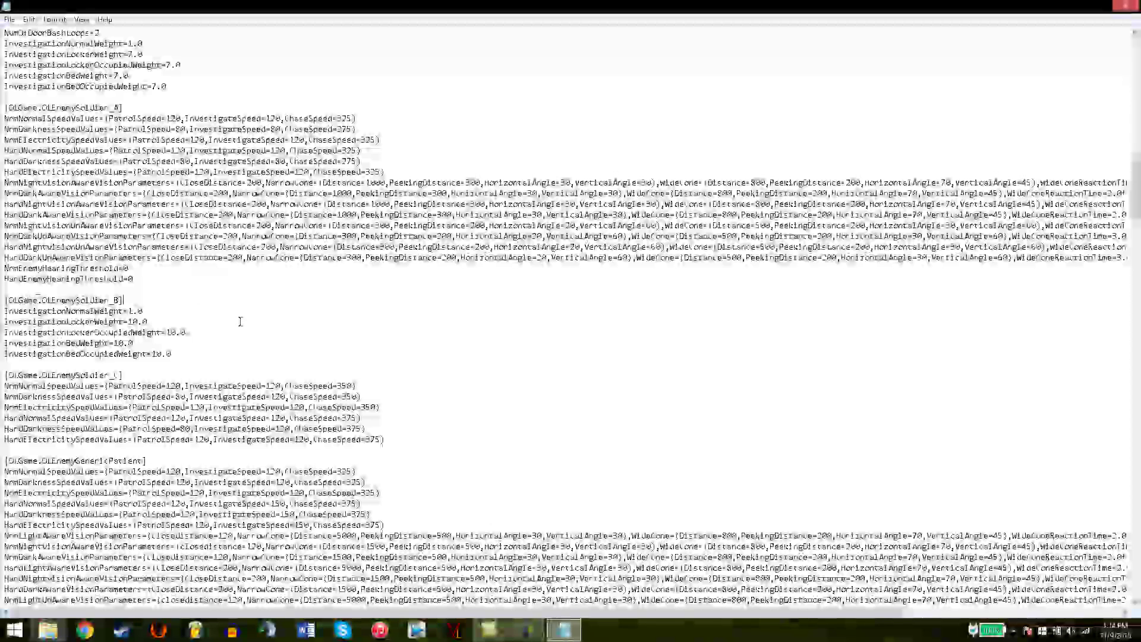
pyautogui.scroll(-1, 77, 374)
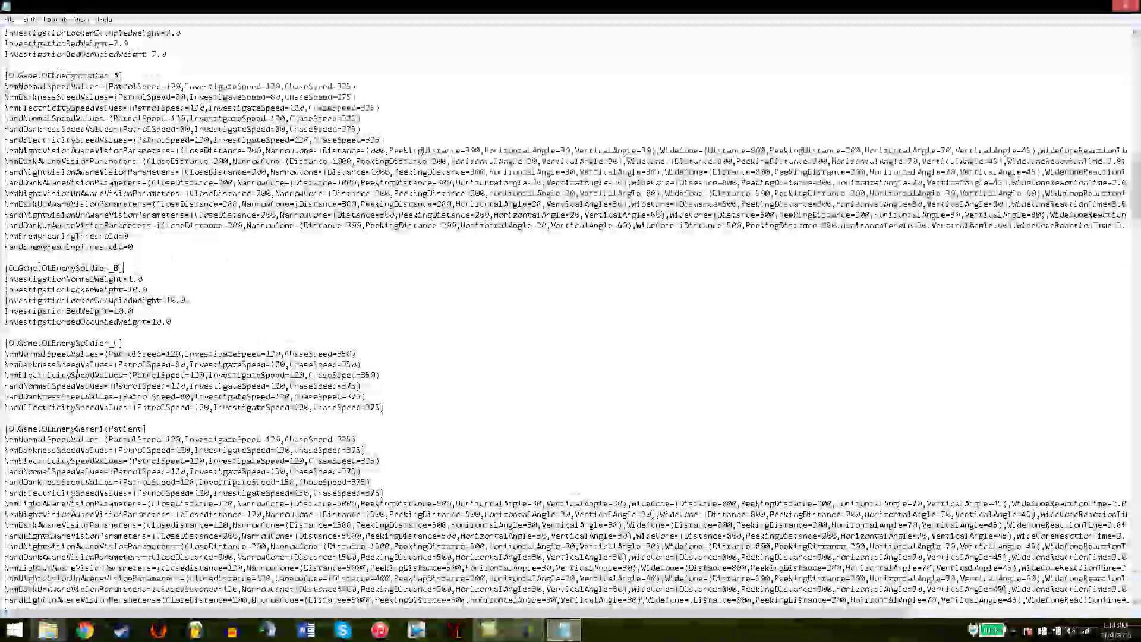
pyautogui.scroll(-2, 77, 374)
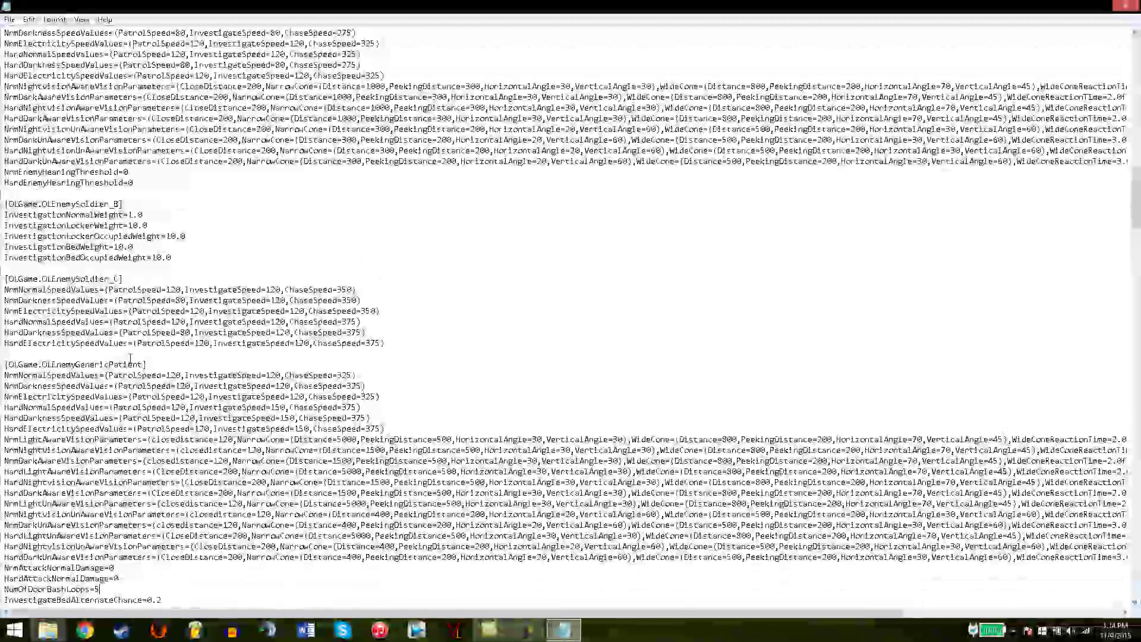
pyautogui.scroll(-5, 130, 357)
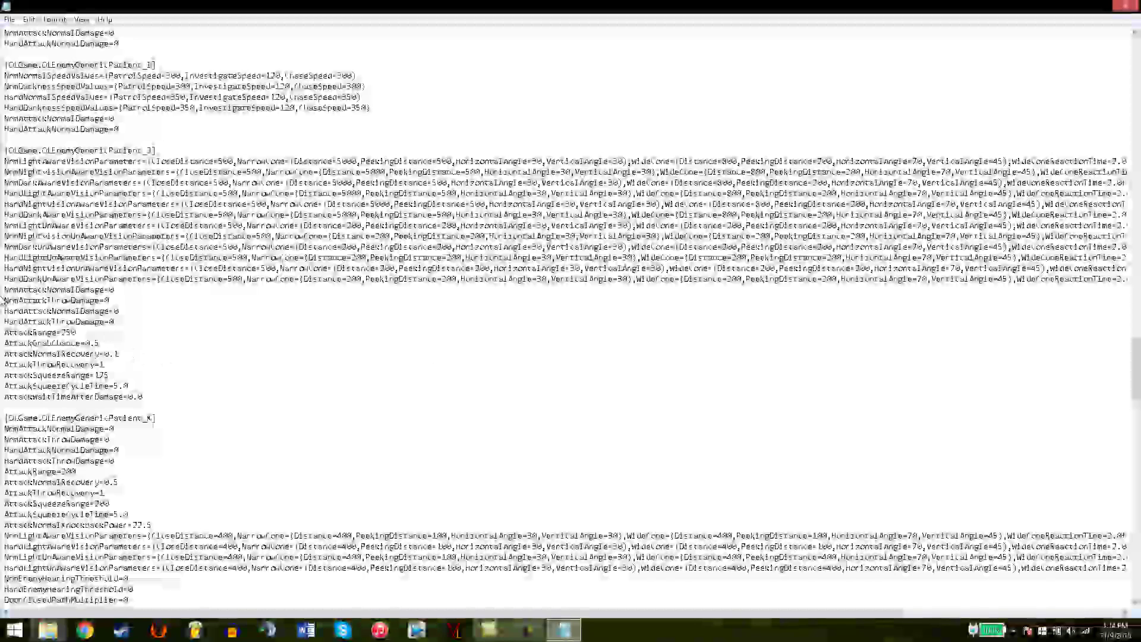
pyautogui.moveTo(5, 290); pyautogui.dragTo(124, 325)
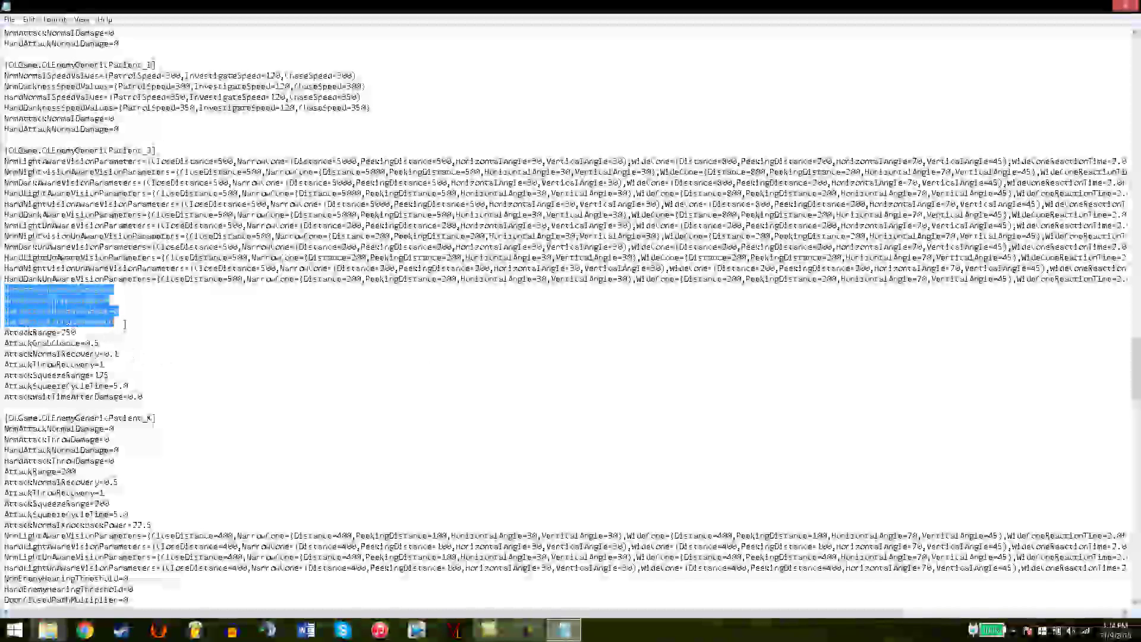
pyautogui.click(178, 352)
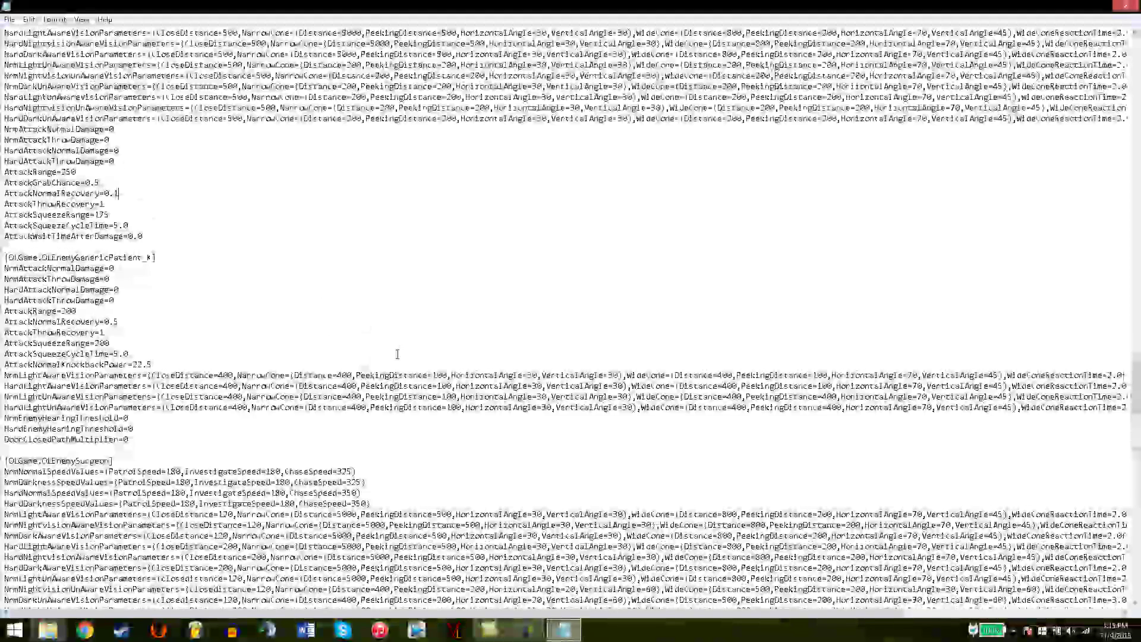
pyautogui.scroll(1, 397, 354)
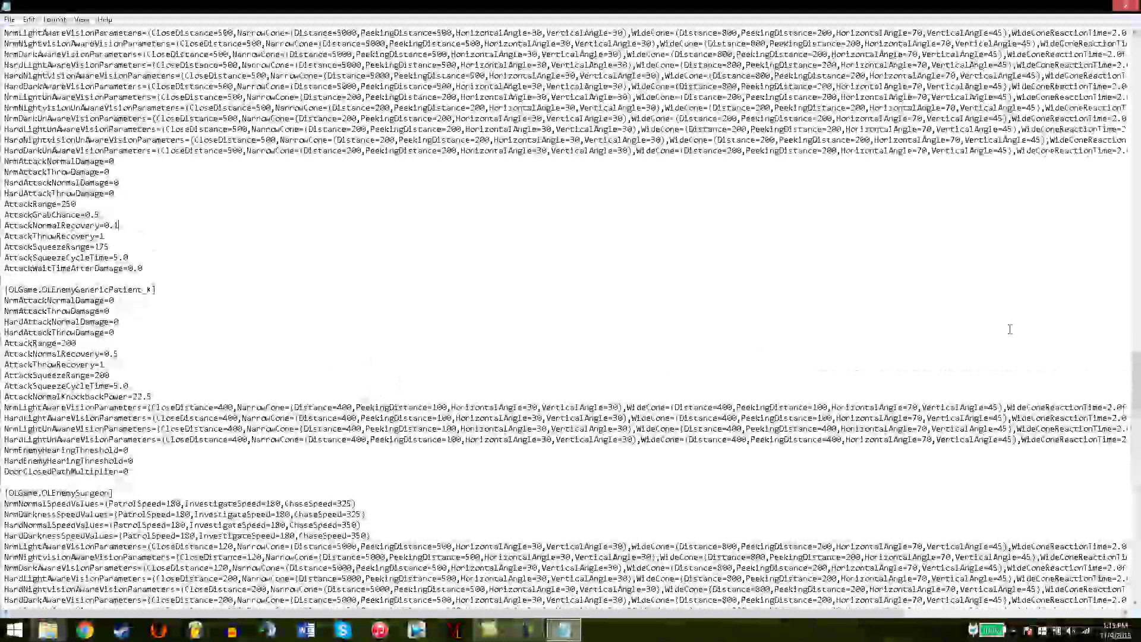
pyautogui.scroll(-10, 1009, 329)
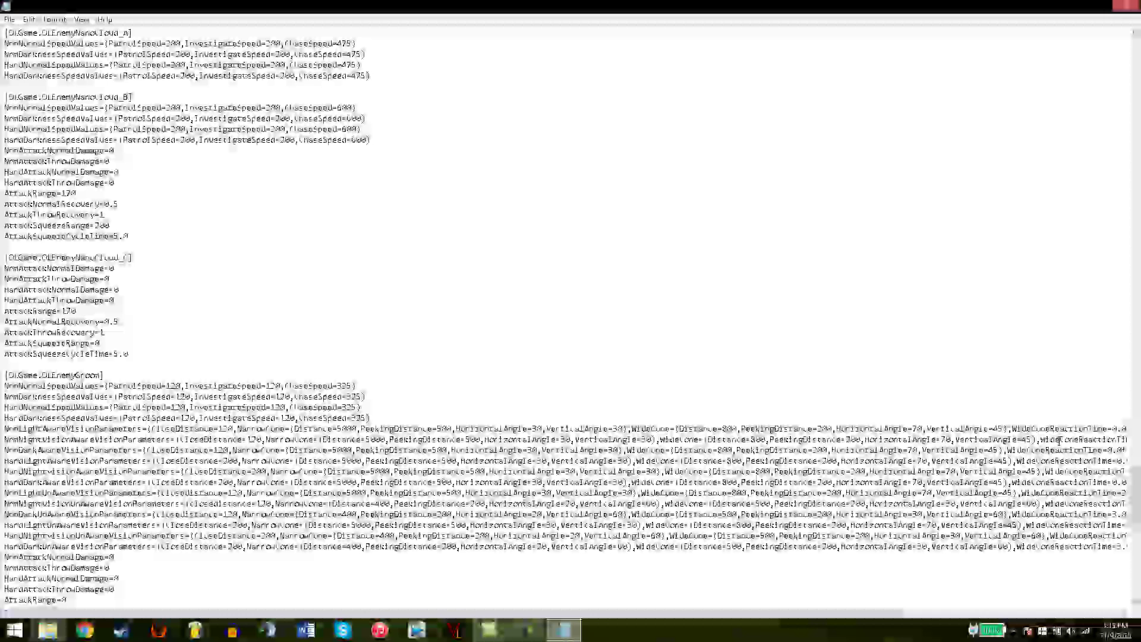
pyautogui.scroll(-15, 1058, 440)
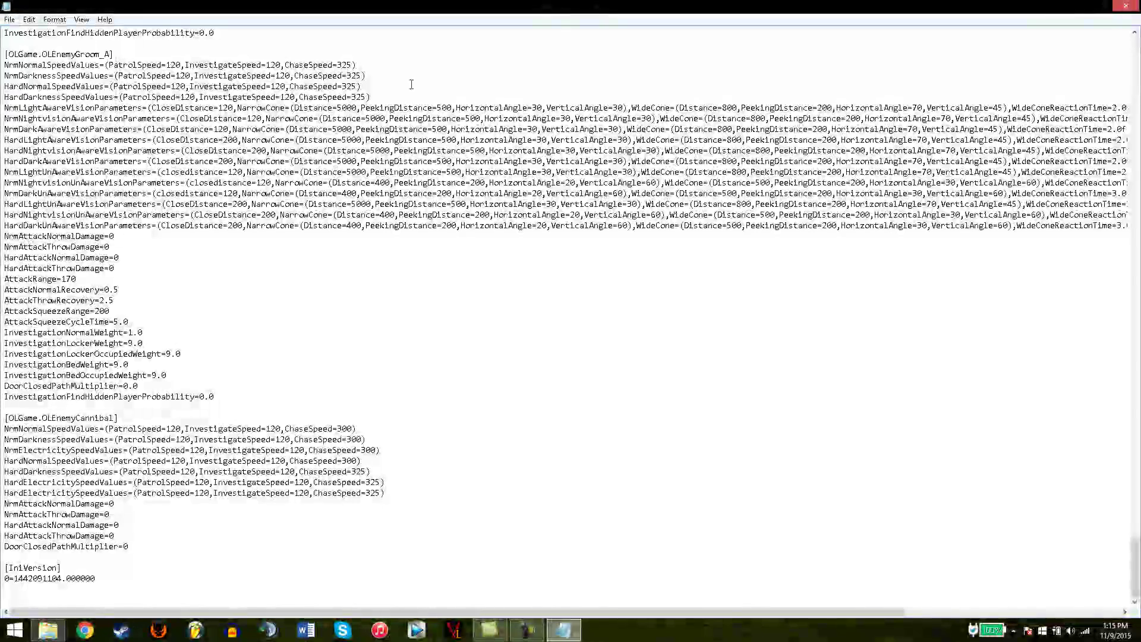
pyautogui.scroll(11, 442, 178)
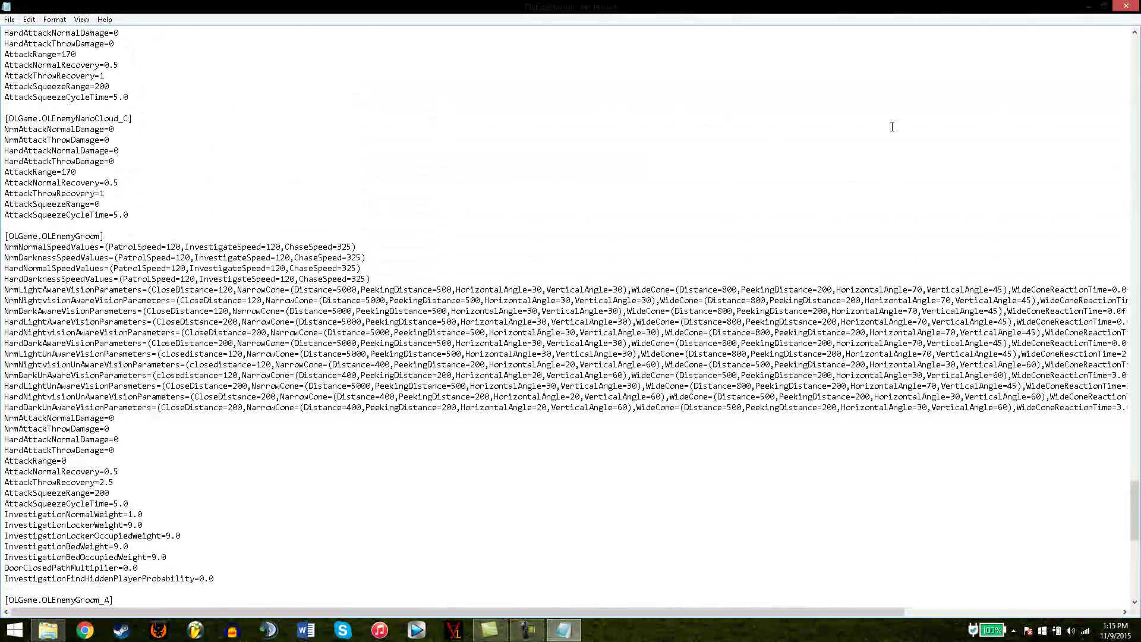
# Step: Close OLEnemy.ini and open OLGame.ini from the maximized Config folder
pyautogui.click(1128, 7)
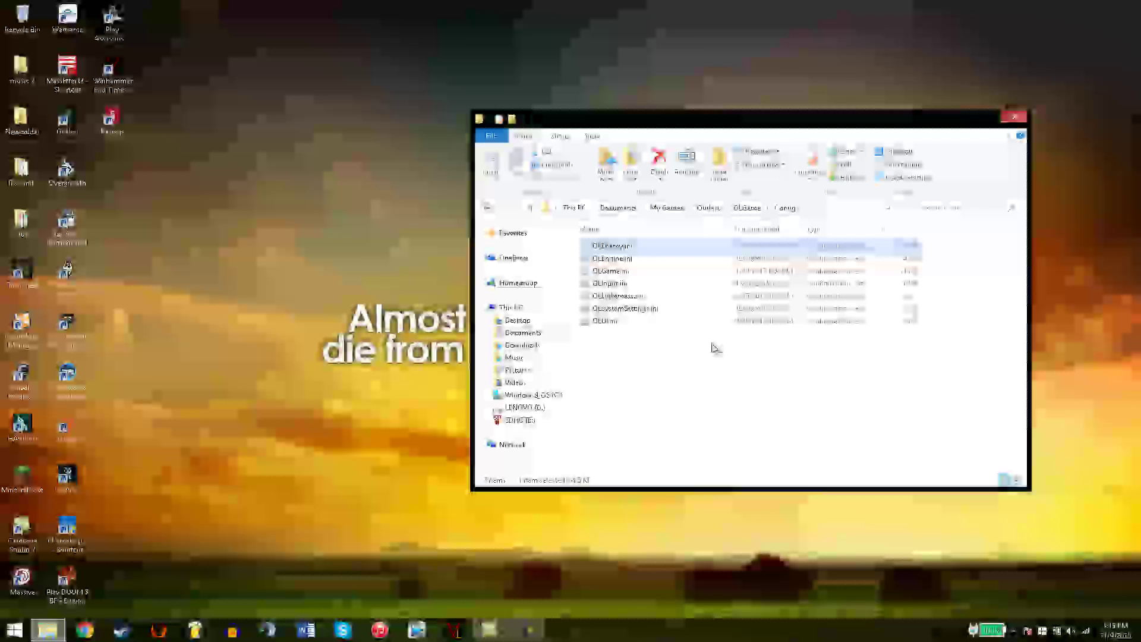
pyautogui.click(993, 117)
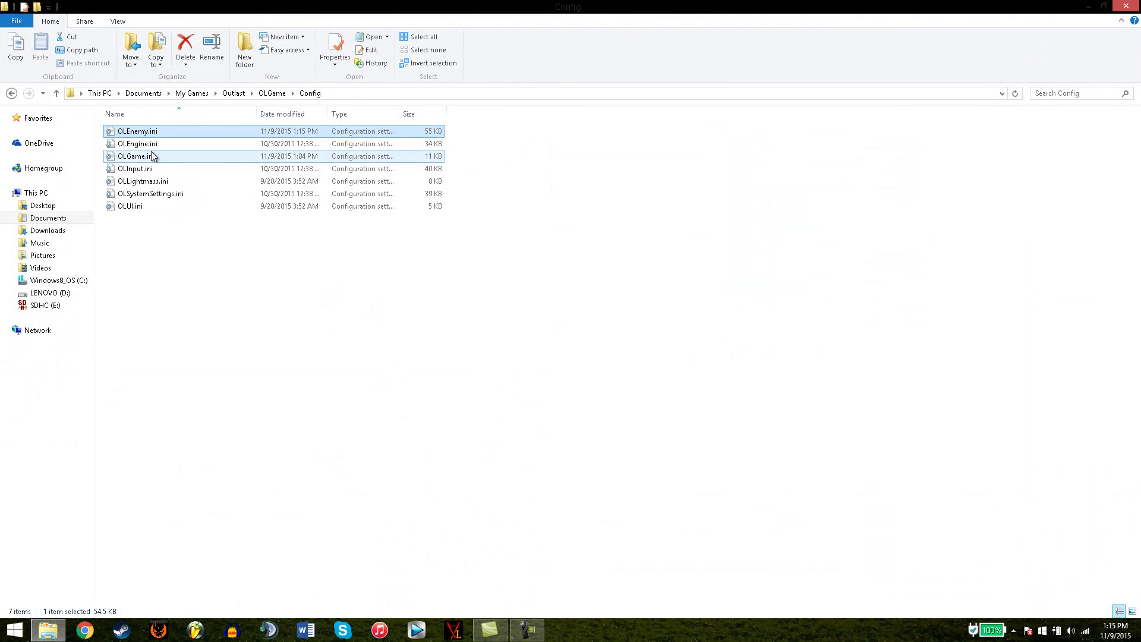
pyautogui.doubleClick(141, 156)
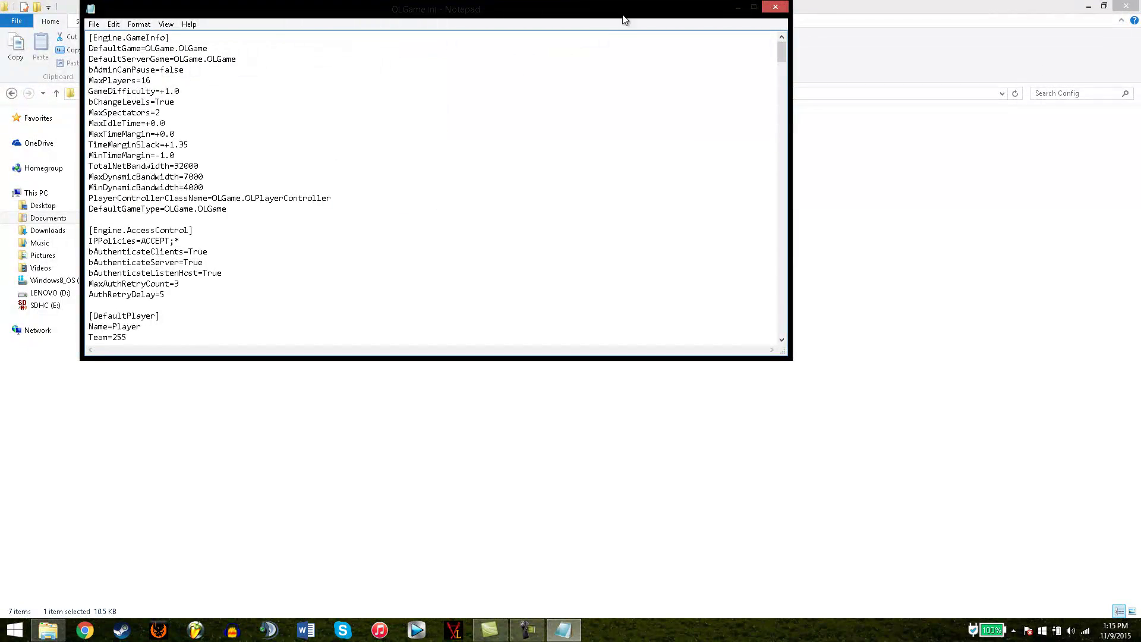
pyautogui.click(753, 7)
pyautogui.scroll(-10, 624, 196)
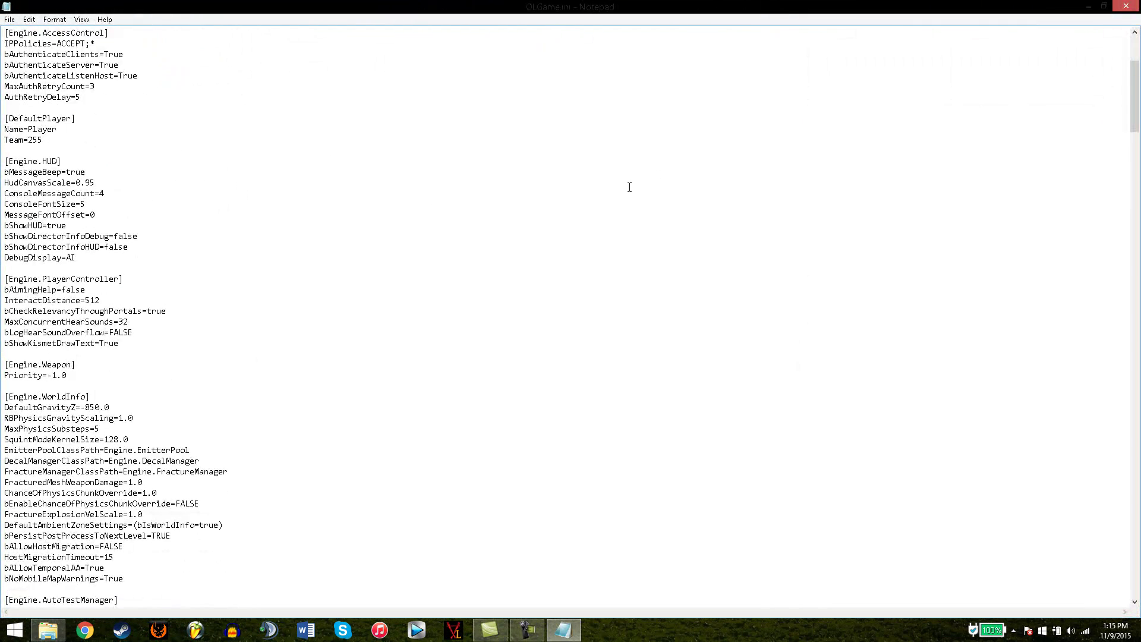
pyautogui.scroll(-8, 587, 223)
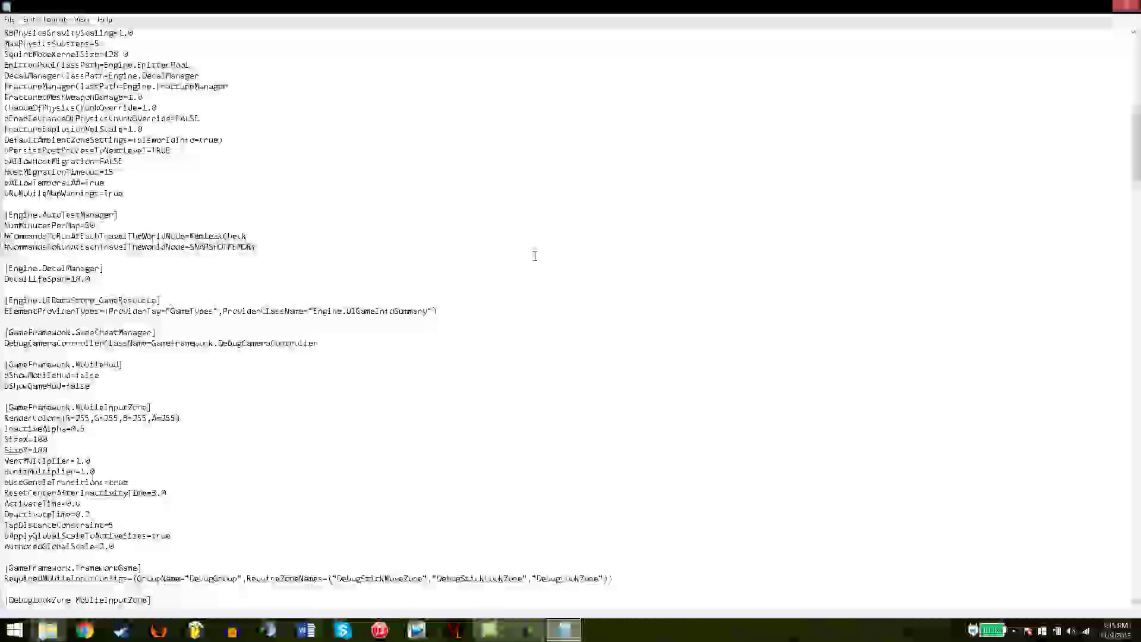
pyautogui.scroll(-20, 258, 325)
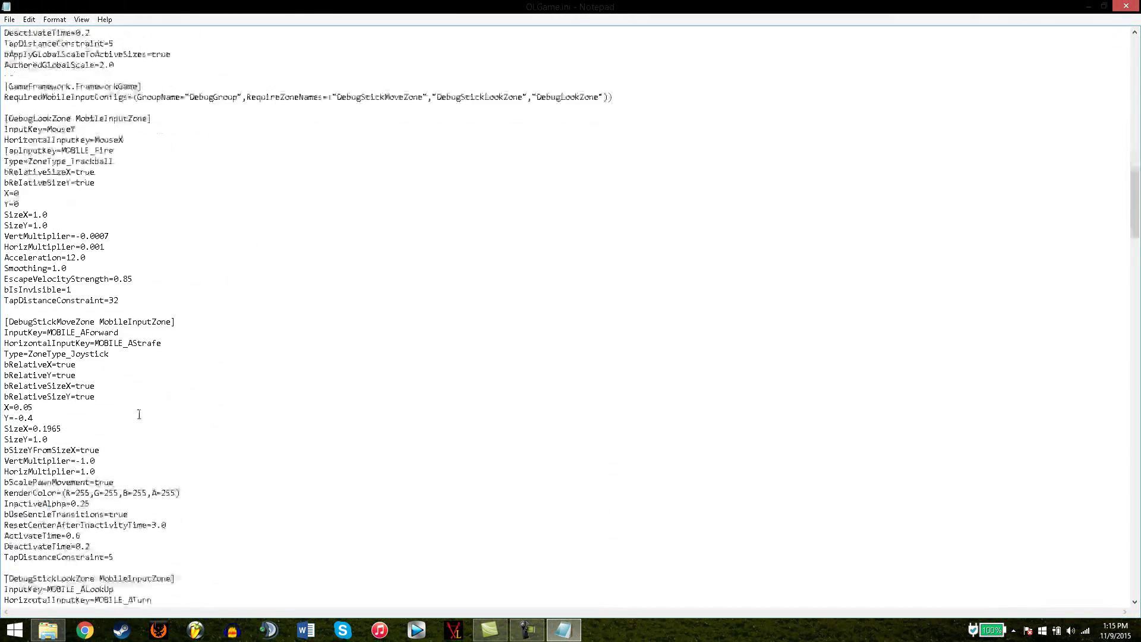
pyautogui.scroll(-6, 178, 416)
pyautogui.scroll(-4, 78, 475)
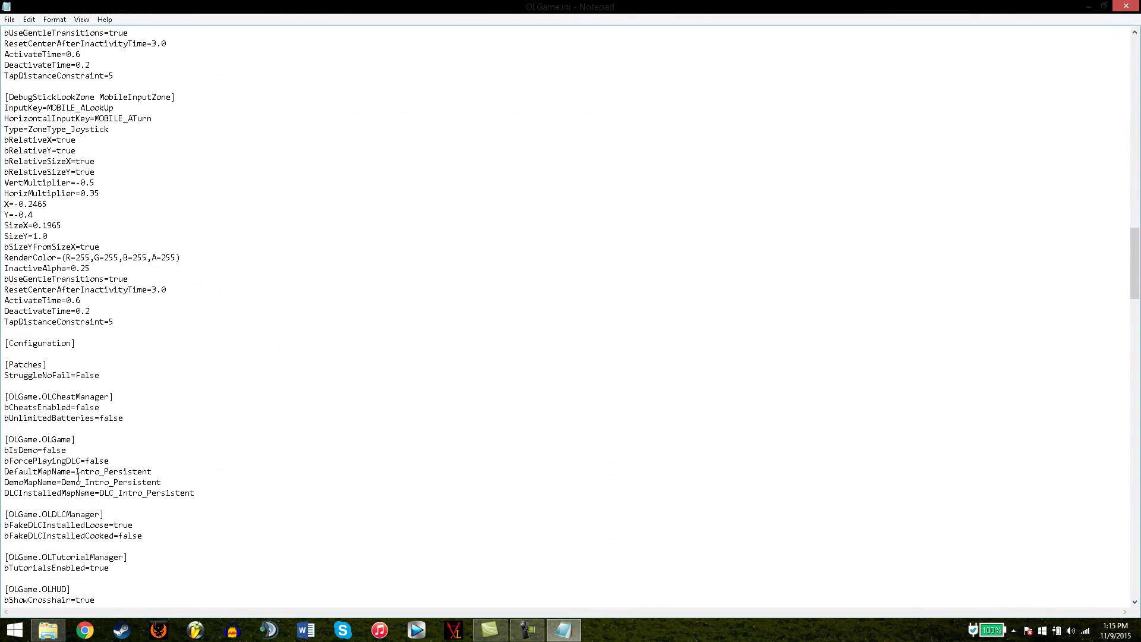
pyautogui.moveTo(3, 397); pyautogui.dragTo(77, 440)
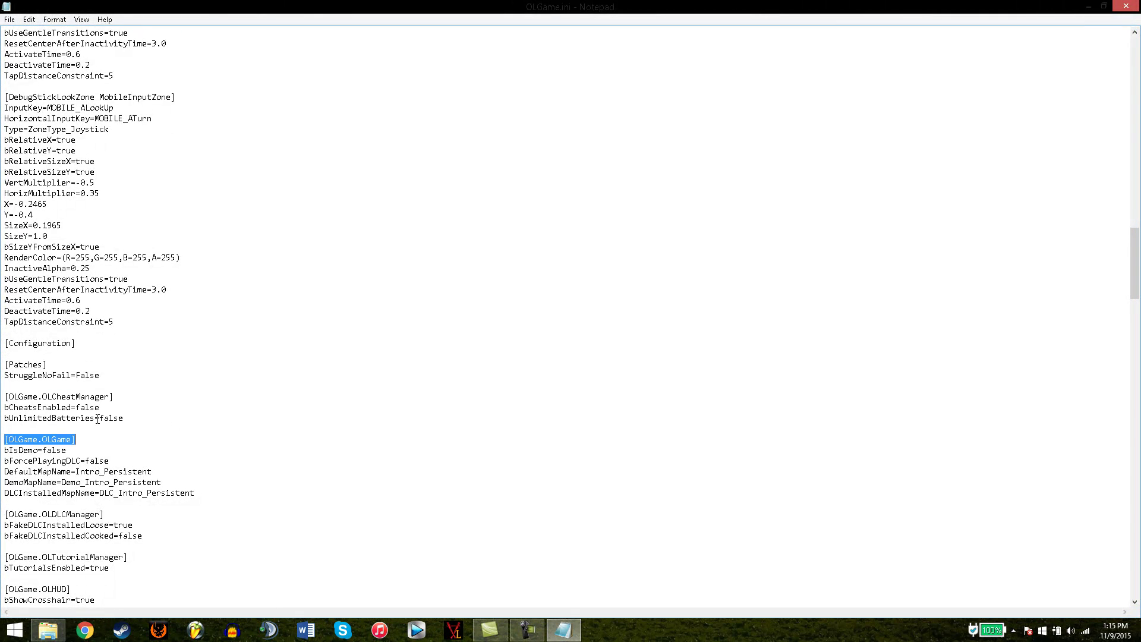
pyautogui.moveTo(150, 426); pyautogui.dragTo(4, 396)
pyautogui.click(214, 425)
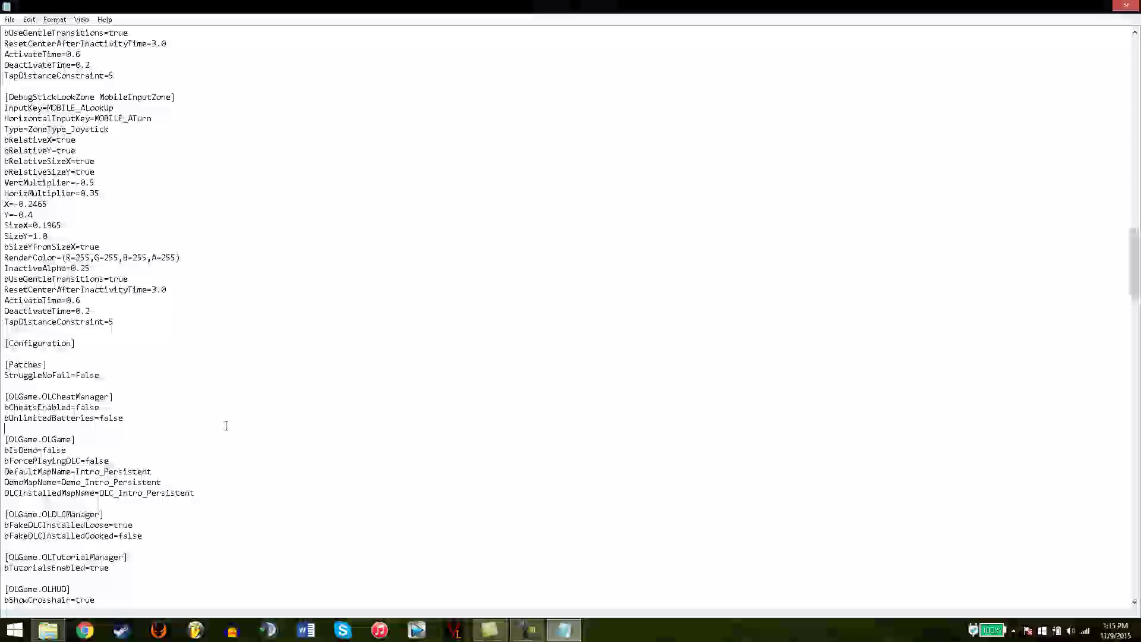
pyautogui.scroll(-2, 226, 425)
pyautogui.moveTo(130, 355); pyautogui.dragTo(1, 313)
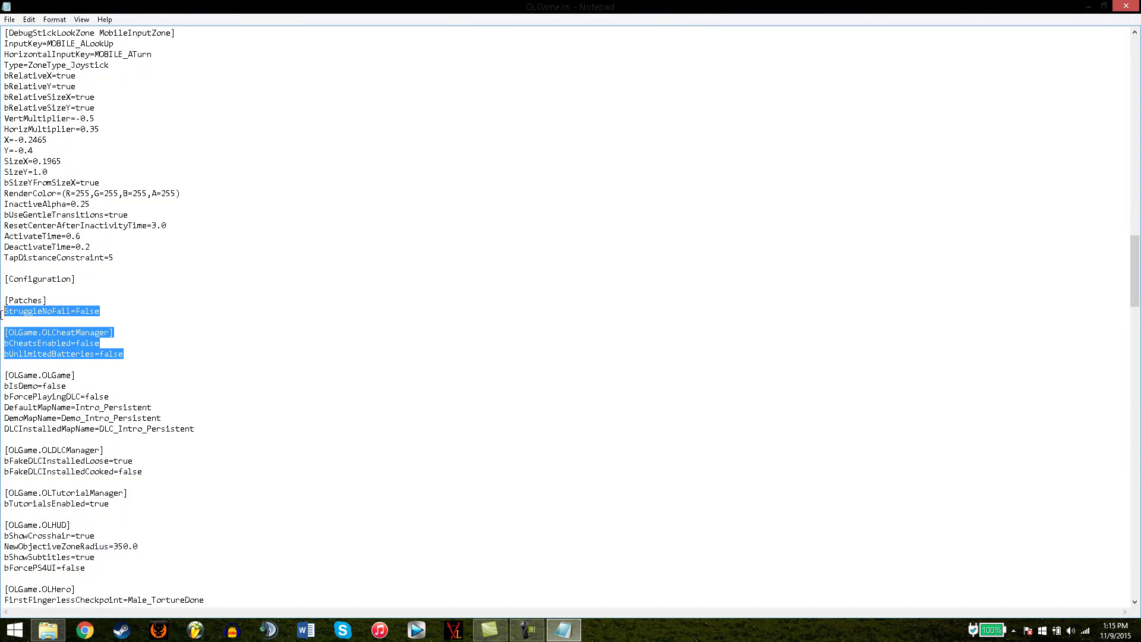
pyautogui.moveTo(157, 351); pyautogui.dragTo(2, 332)
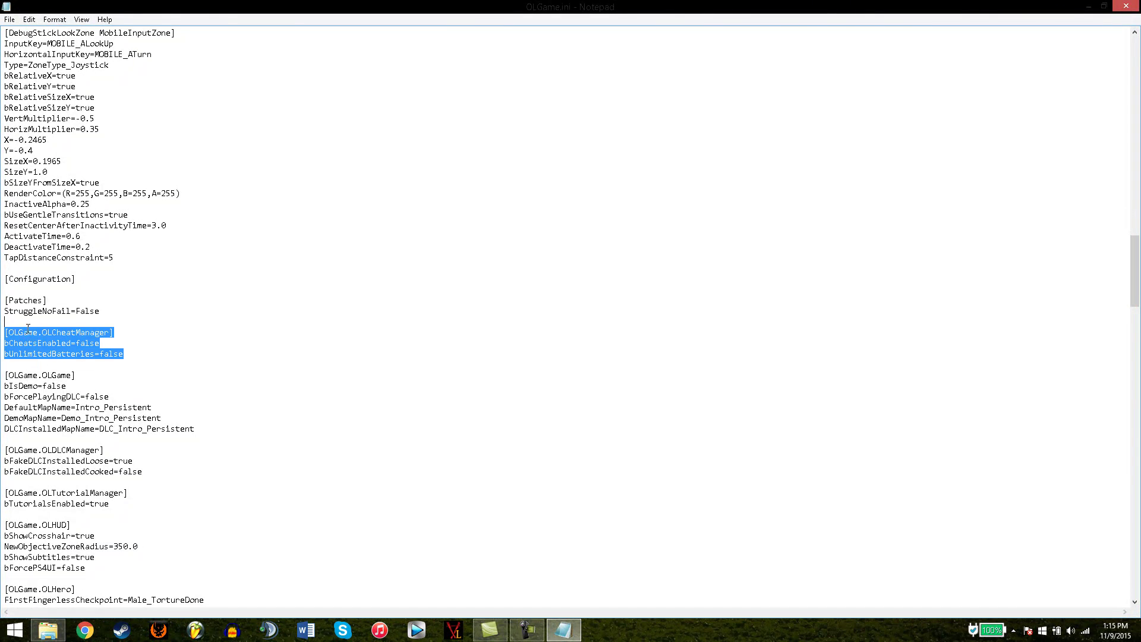
pyautogui.click(197, 362)
pyautogui.scroll(-15, 197, 362)
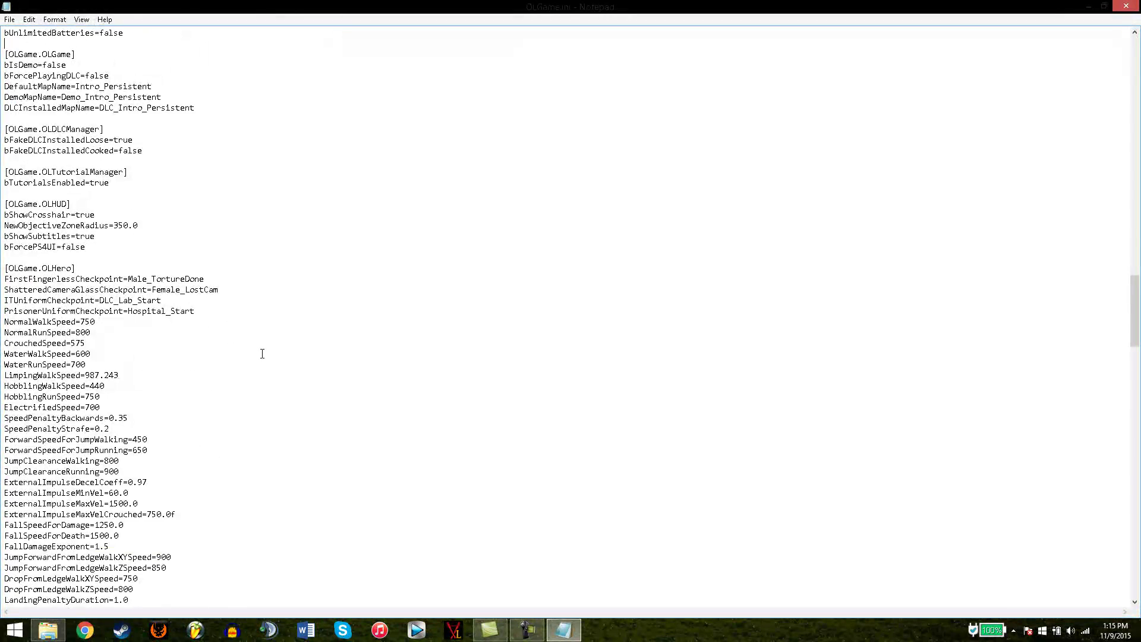
pyautogui.scroll(5, 274, 351)
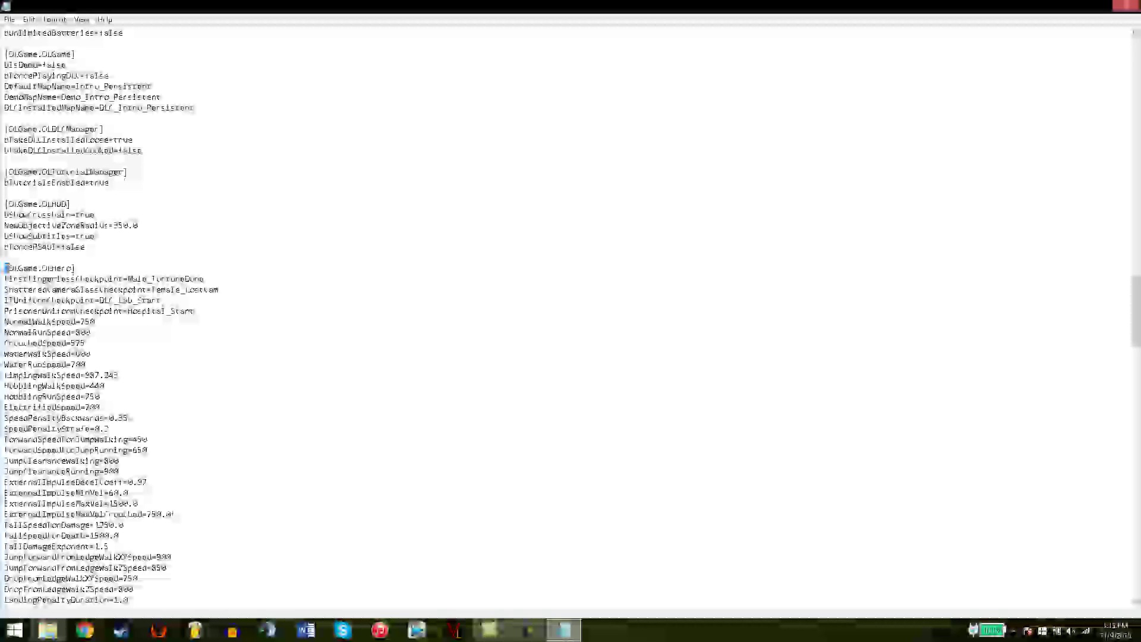
pyautogui.moveTo(5, 269); pyautogui.dragTo(77, 268)
pyautogui.click(317, 279)
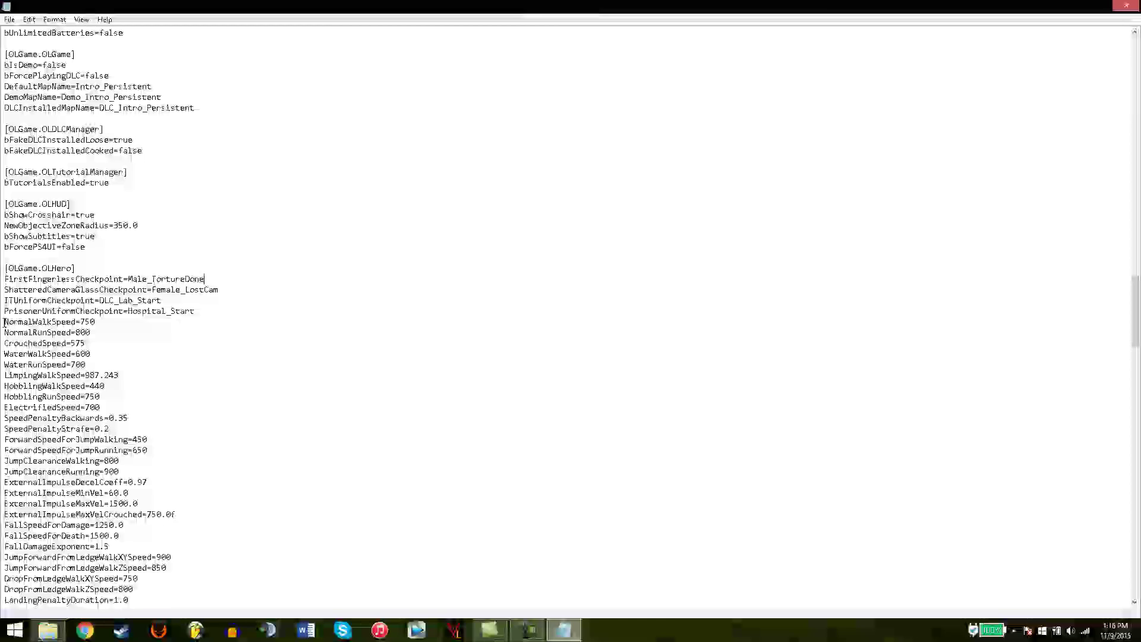
pyautogui.moveTo(5, 322); pyautogui.dragTo(90, 333)
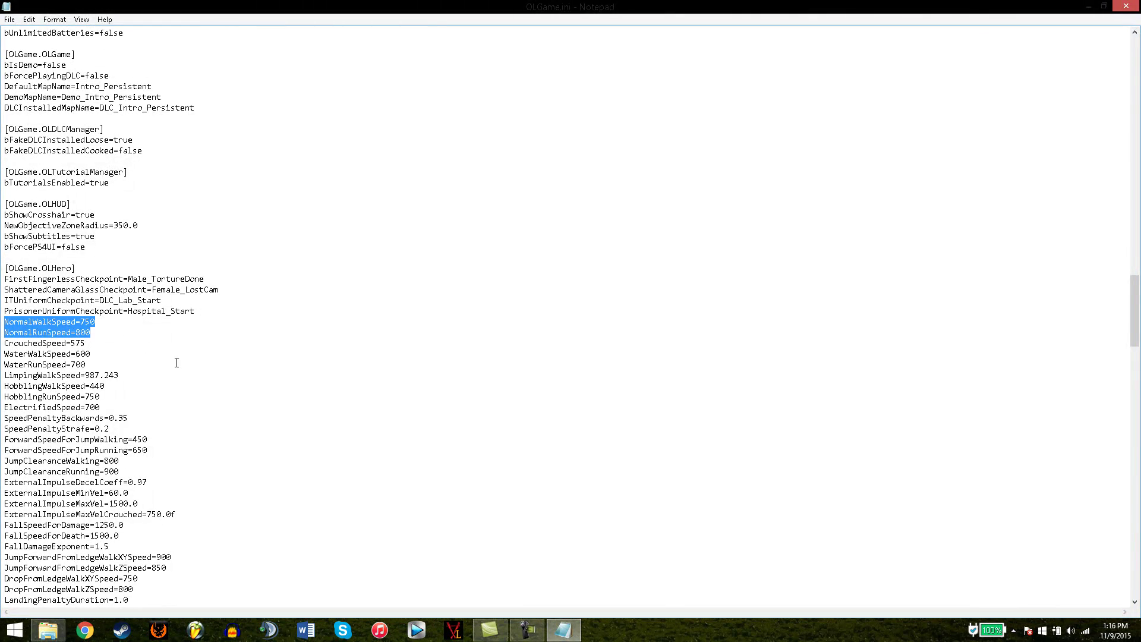
pyautogui.scroll(-6, 178, 362)
pyautogui.scroll(6, 209, 377)
pyautogui.scroll(-6, 262, 371)
pyautogui.scroll(-1, 232, 378)
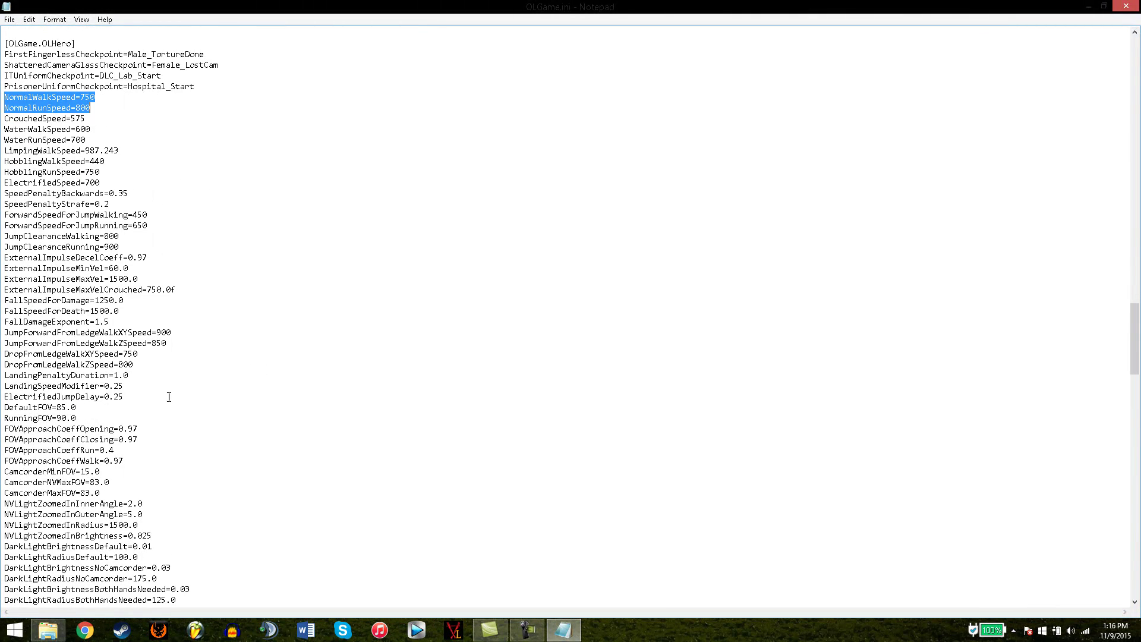
pyautogui.moveTo(94, 419); pyautogui.dragTo(53, 414)
pyautogui.click(164, 416)
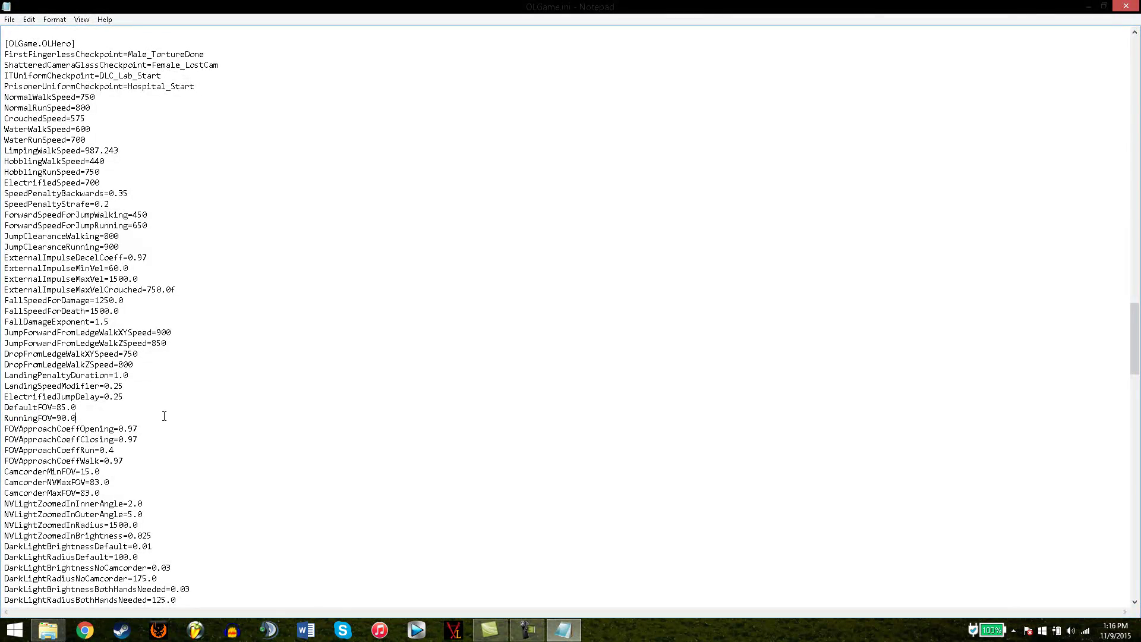
pyautogui.click(57, 415)
pyautogui.write('1')
pyautogui.press('BackSpace')
pyautogui.click(58, 407)
# Step: Insert a 2 before 75.0 so HeatMaxBlurDist reads 275.0
pyautogui.moveTo(3, 231); pyautogui.dragTo(128, 245)
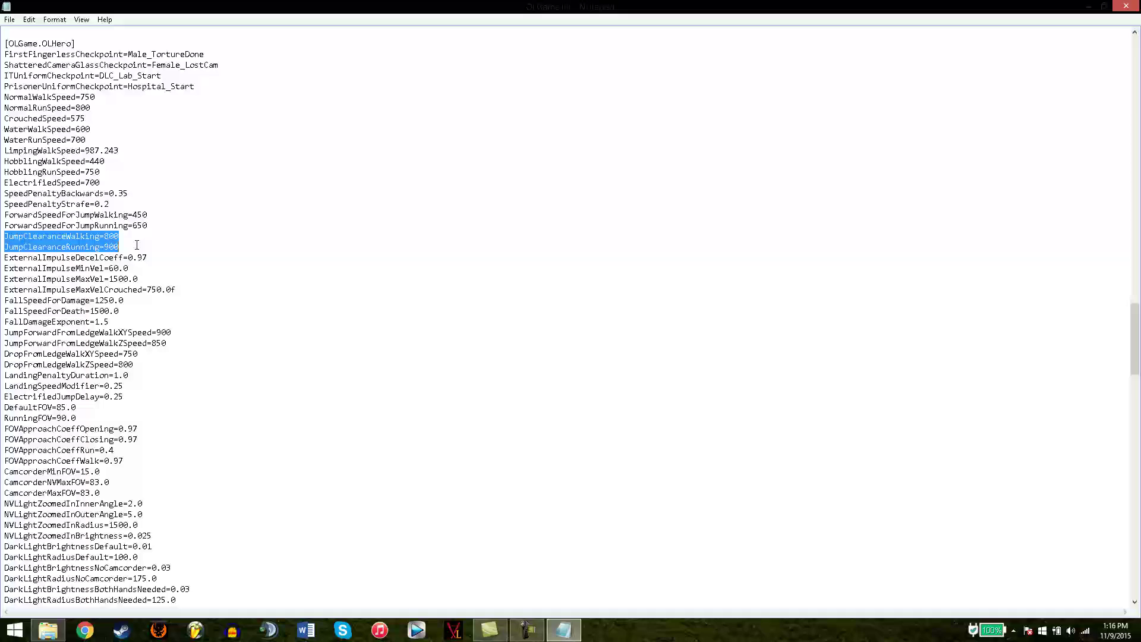
pyautogui.click(4, 247)
pyautogui.scroll(-10, 235, 309)
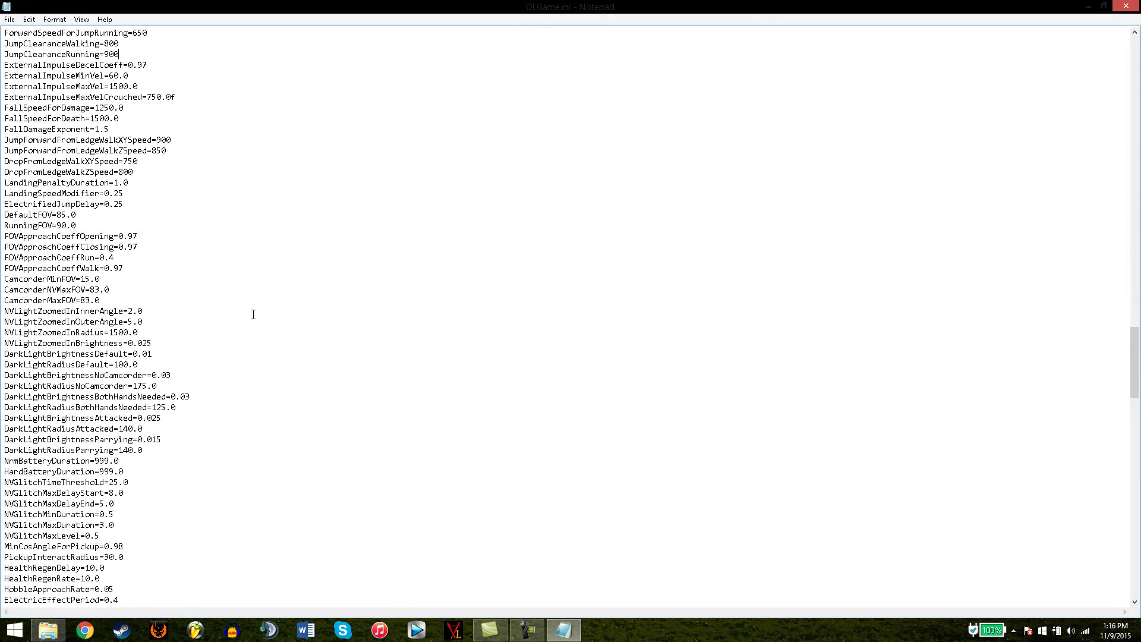
pyautogui.scroll(11, 334, 399)
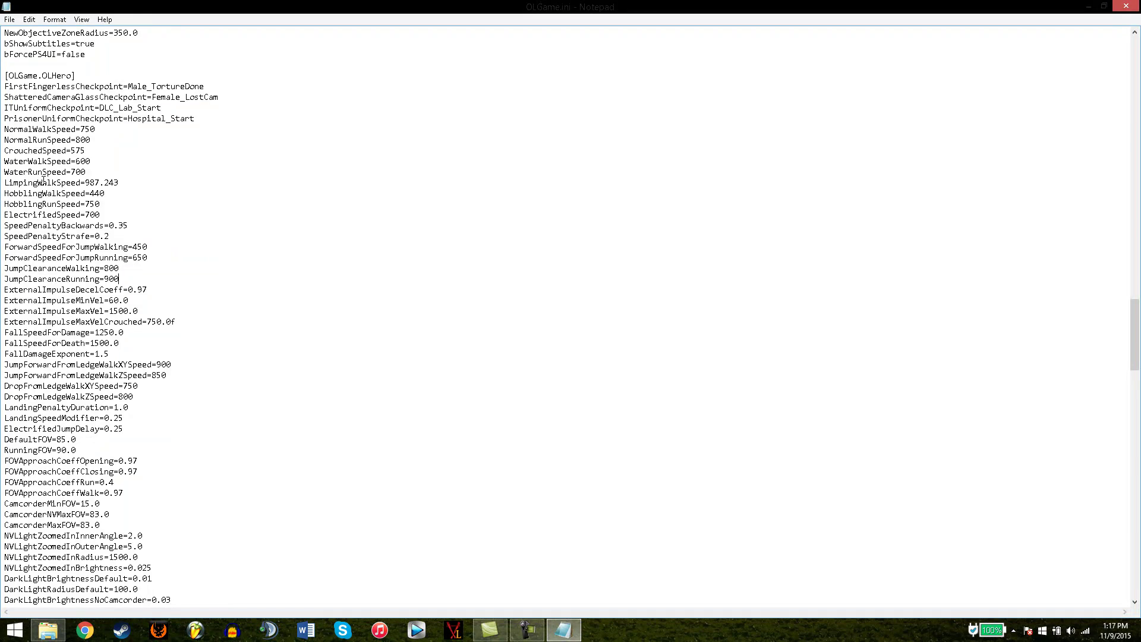
pyautogui.scroll(-15, 185, 265)
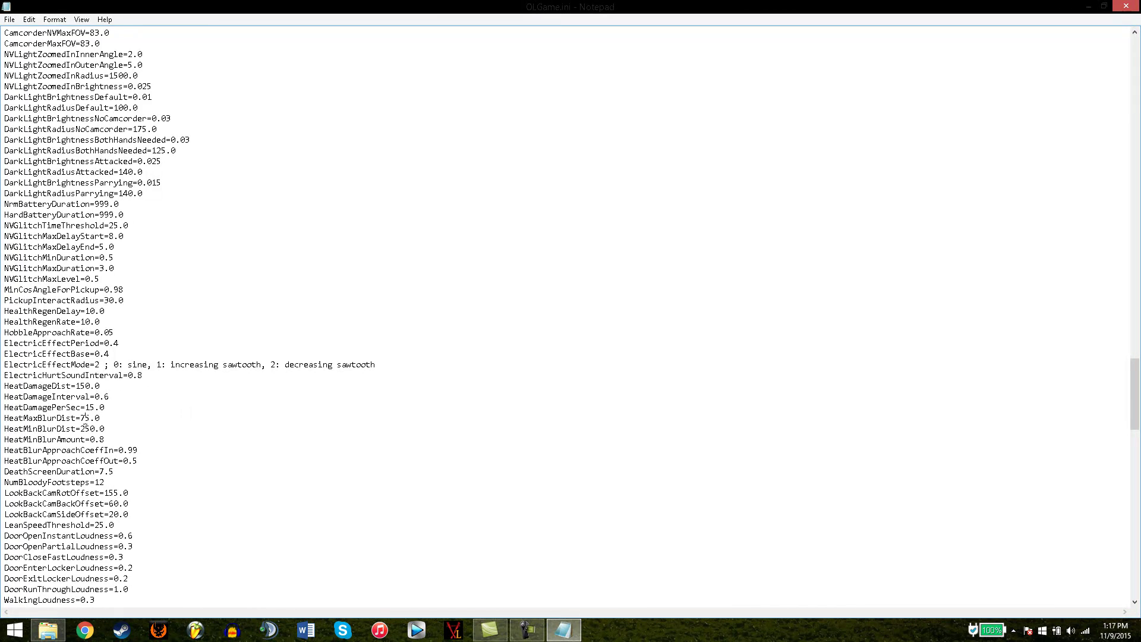
pyautogui.write('2')
pyautogui.scroll(-3, 191, 413)
pyautogui.scroll(-3, 178, 414)
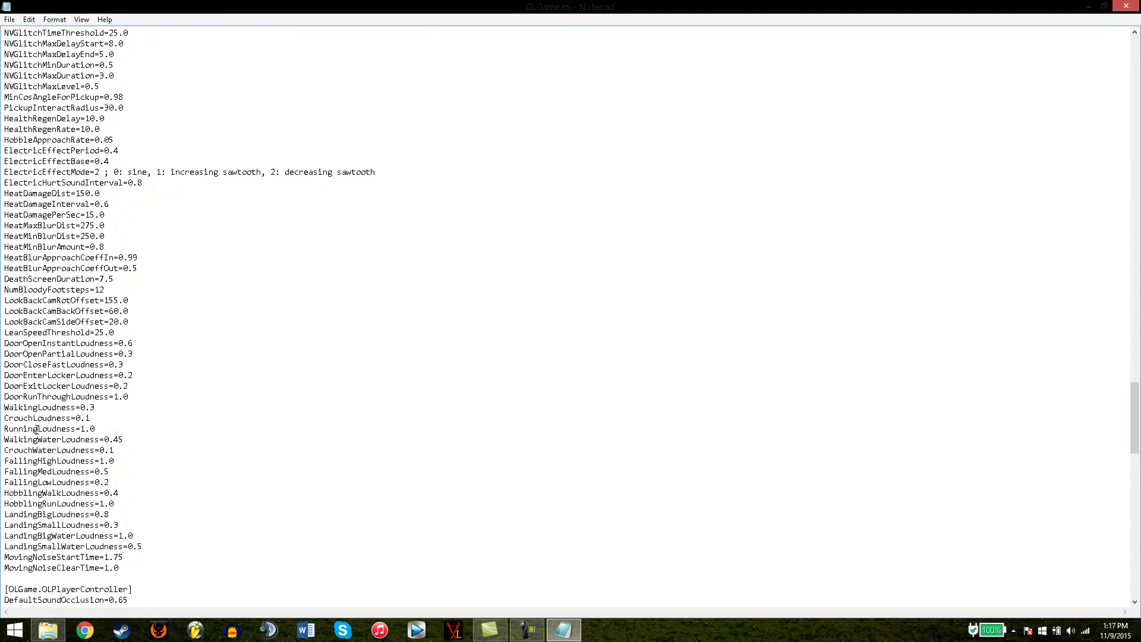
# Step: Overwrite the CrouchLoudness value 0.1 with 000 so the loudness settings read 0
pyautogui.click(92, 418)
pyautogui.moveTo(92, 418)
pyautogui.mouseDown()
pyautogui.moveTo(76, 418)
pyautogui.moveTo(81, 407)
pyautogui.moveTo(81, 429)
pyautogui.mouseUp()
pyautogui.write('000')
pyautogui.scroll(-3, 190, 373)
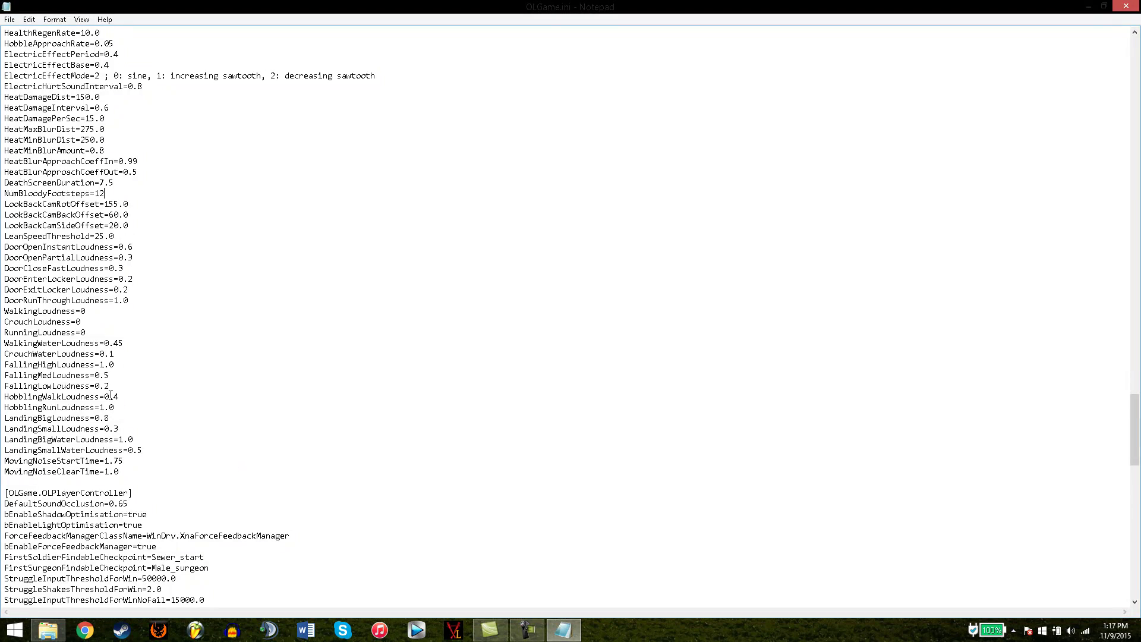
pyautogui.scroll(-5, 171, 480)
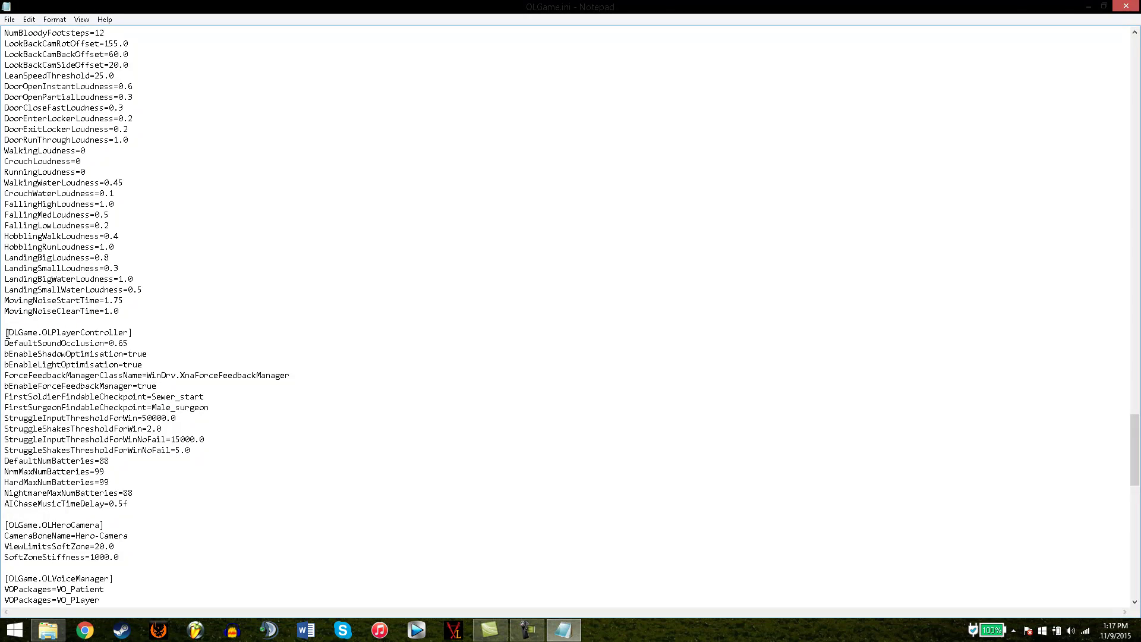
# Step: Check the battery counts under [OLGame.OLPlayerController] and change NightmareMaxNumBatteries from 88 to 99
pyautogui.moveTo(4, 332); pyautogui.dragTo(136, 329)
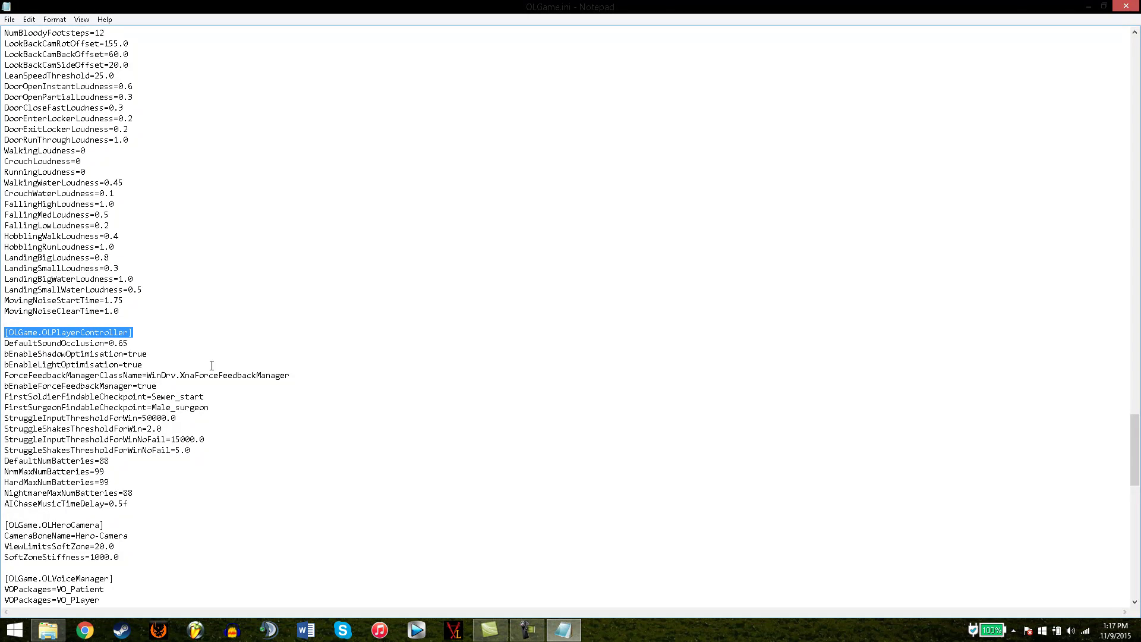
pyautogui.moveTo(5, 460); pyautogui.dragTo(109, 461)
pyautogui.moveTo(4, 471); pyautogui.dragTo(106, 471)
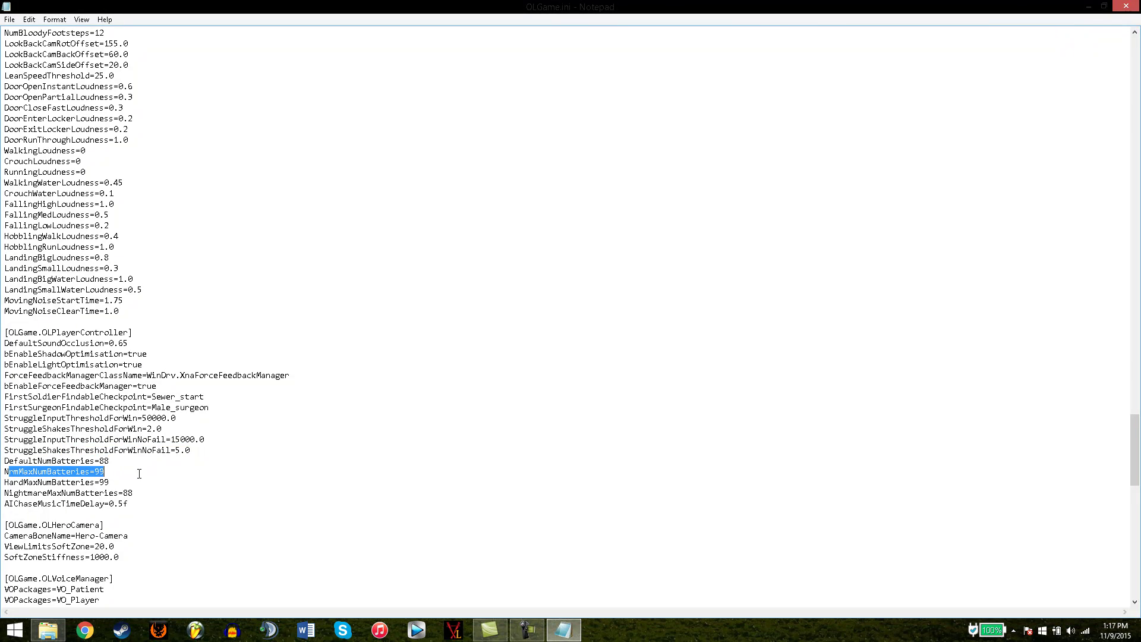
pyautogui.click(113, 482)
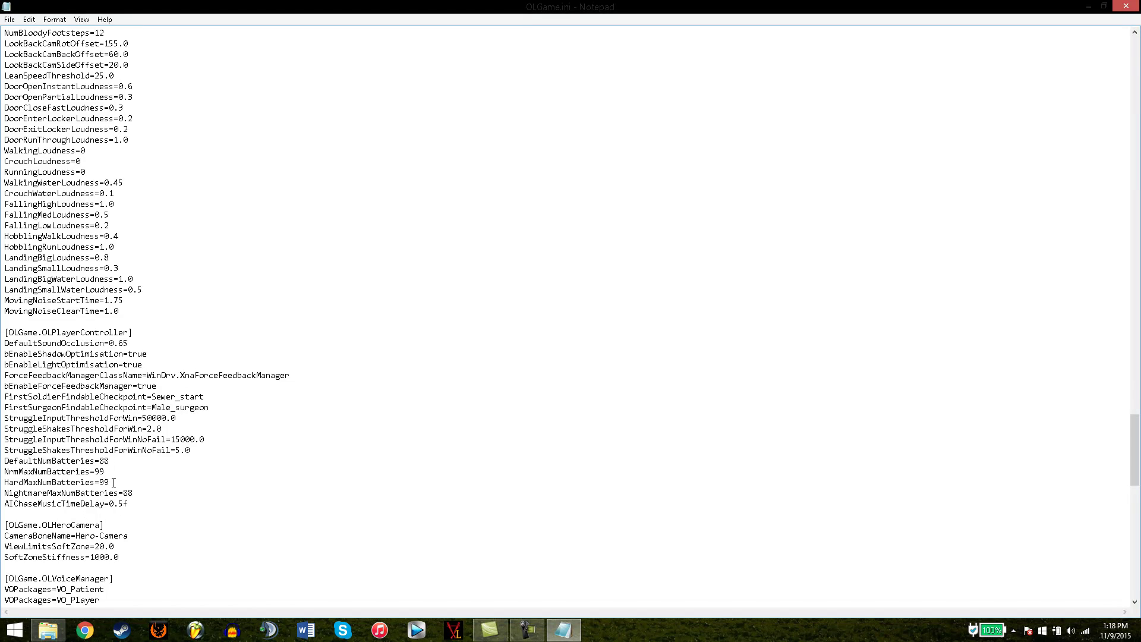
pyautogui.moveTo(114, 482)
pyautogui.mouseDown()
pyautogui.moveTo(97, 484)
pyautogui.moveTo(97, 471)
pyautogui.mouseUp()
pyautogui.click(135, 493)
pyautogui.press('BackSpace')
pyautogui.press('BackSpace')
pyautogui.write('99')
pyautogui.scroll(-1, 193, 517)
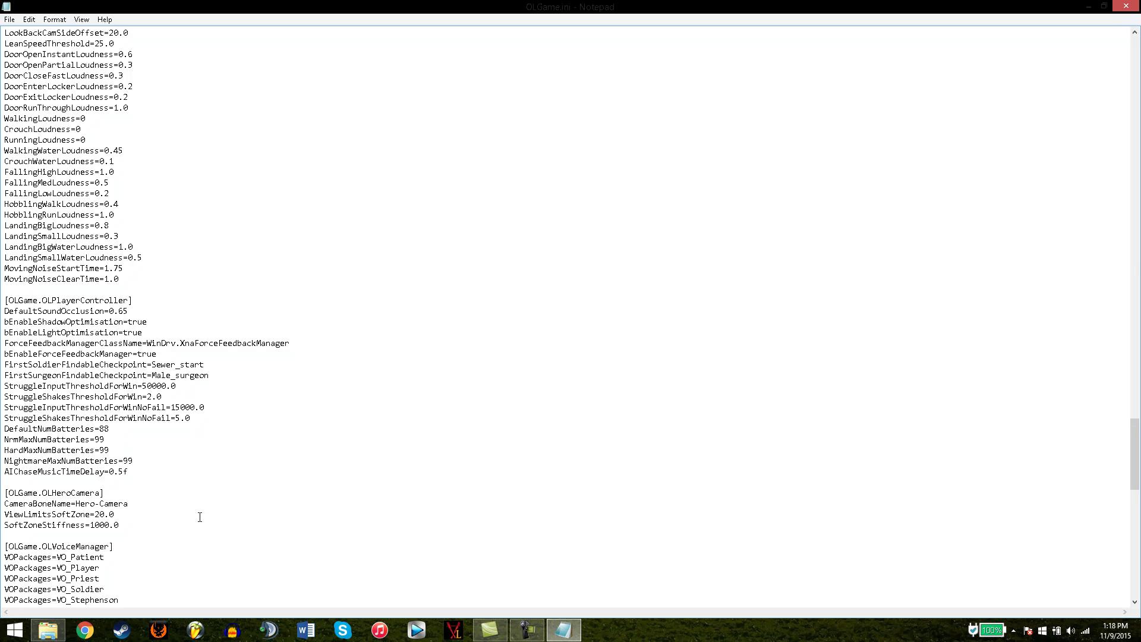
pyautogui.scroll(-6, 199, 517)
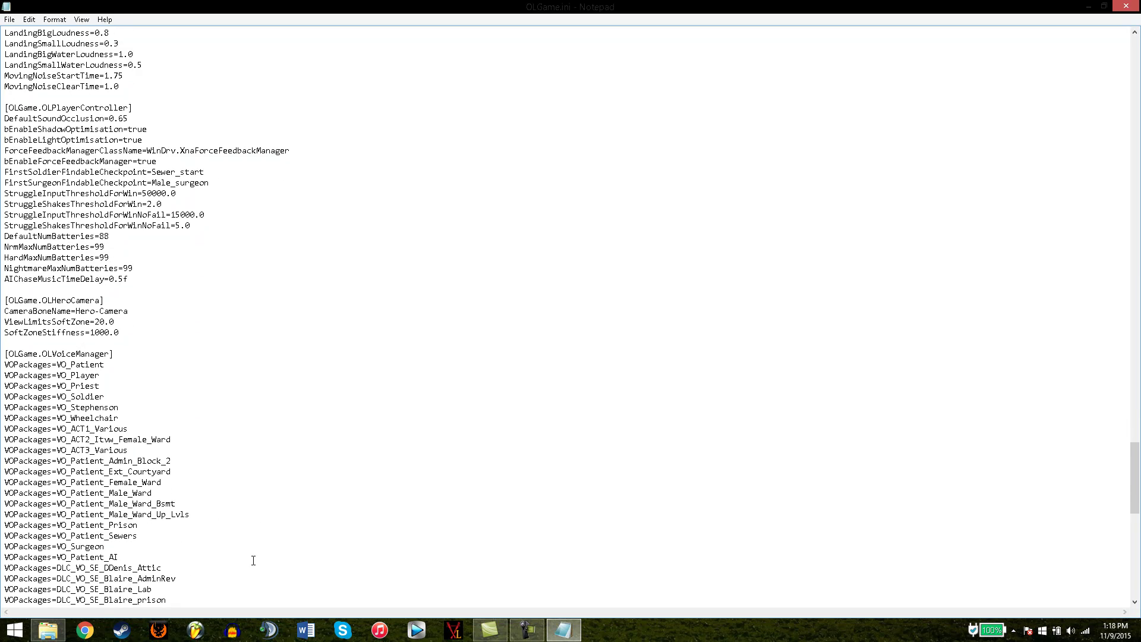
pyautogui.scroll(-12, 253, 560)
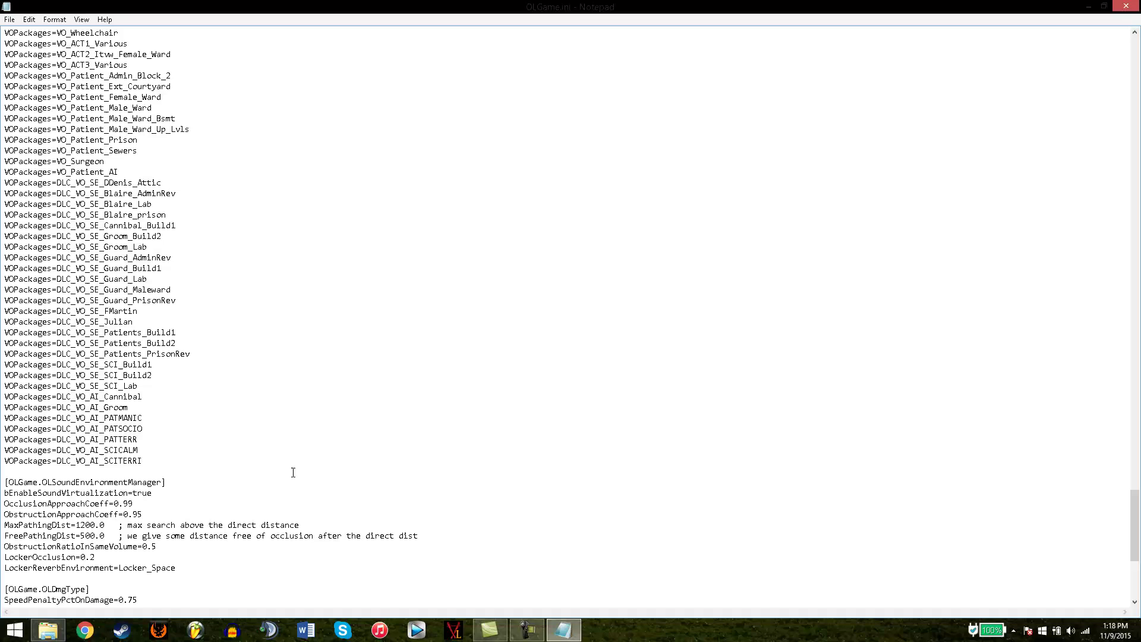
pyautogui.scroll(20, 389, 519)
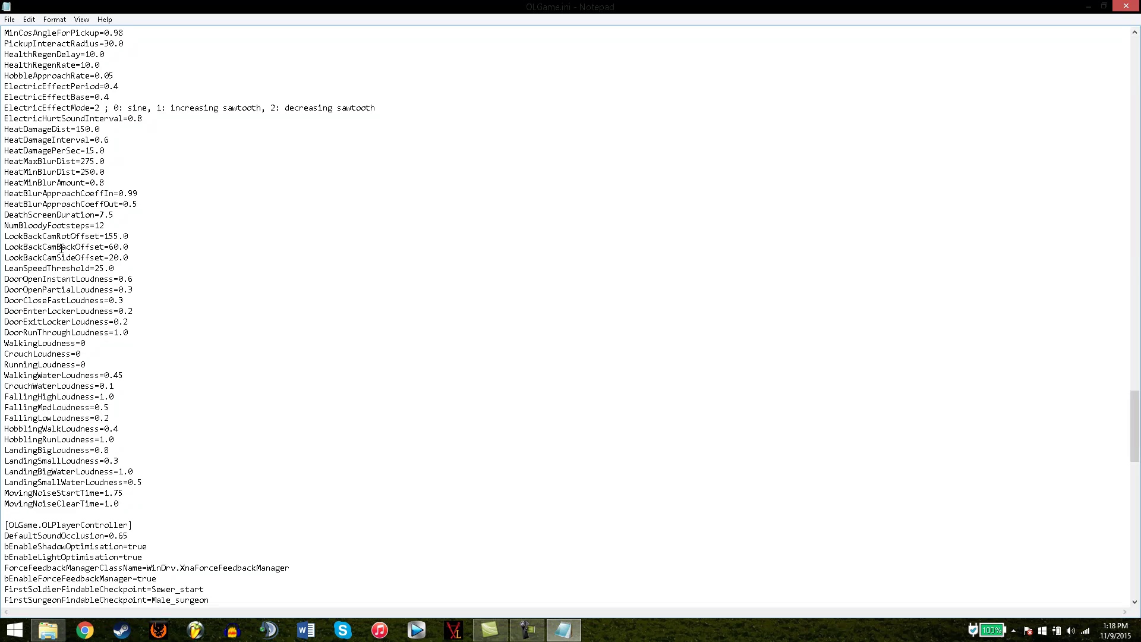
pyautogui.scroll(10, 77, 267)
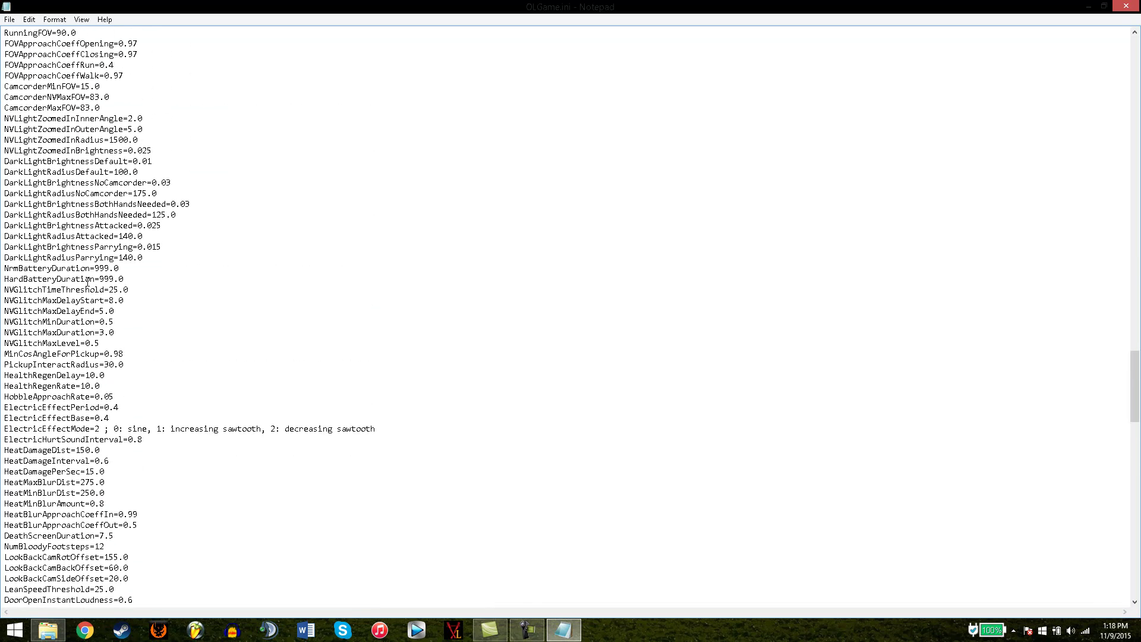
pyautogui.hotkey('ctrl', 'f')
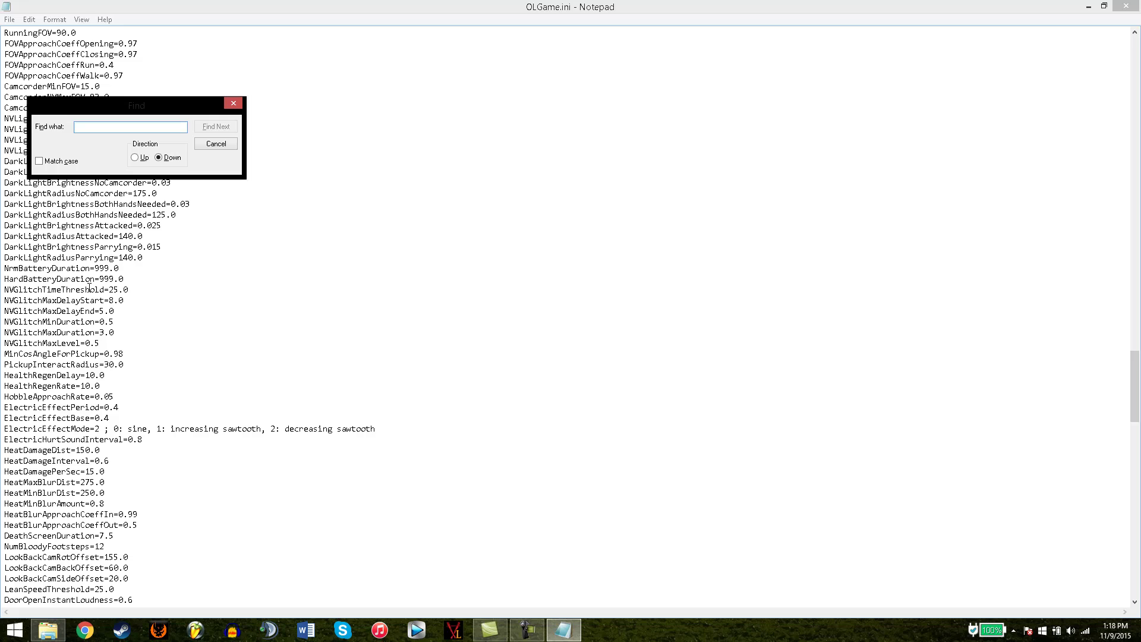
pyautogui.write('battery')
pyautogui.press('Return')
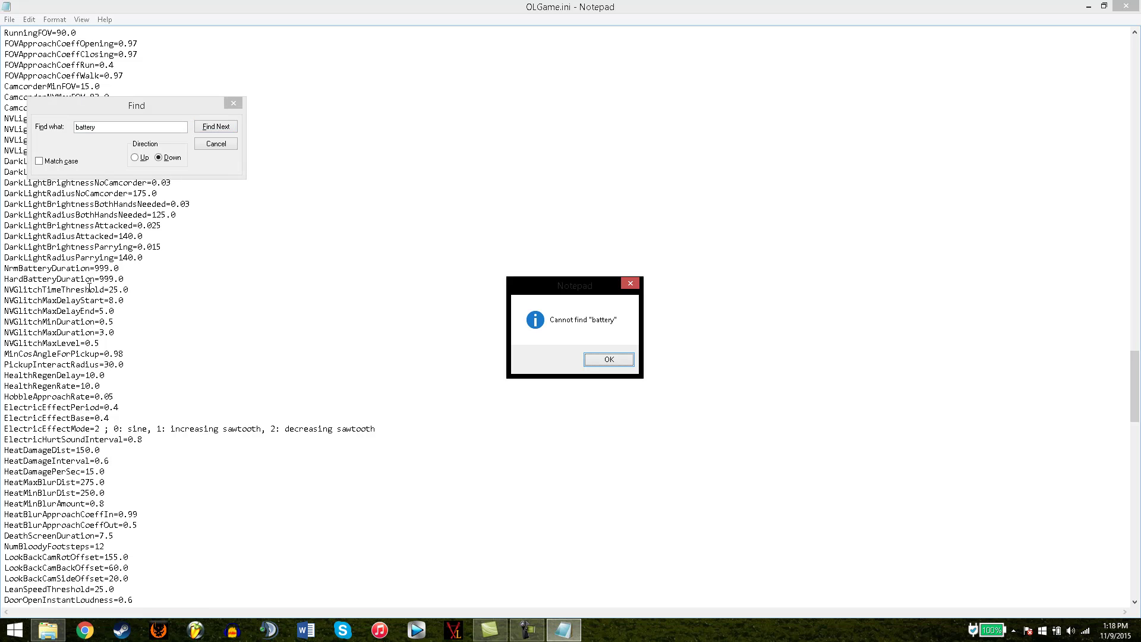
pyautogui.click(621, 361)
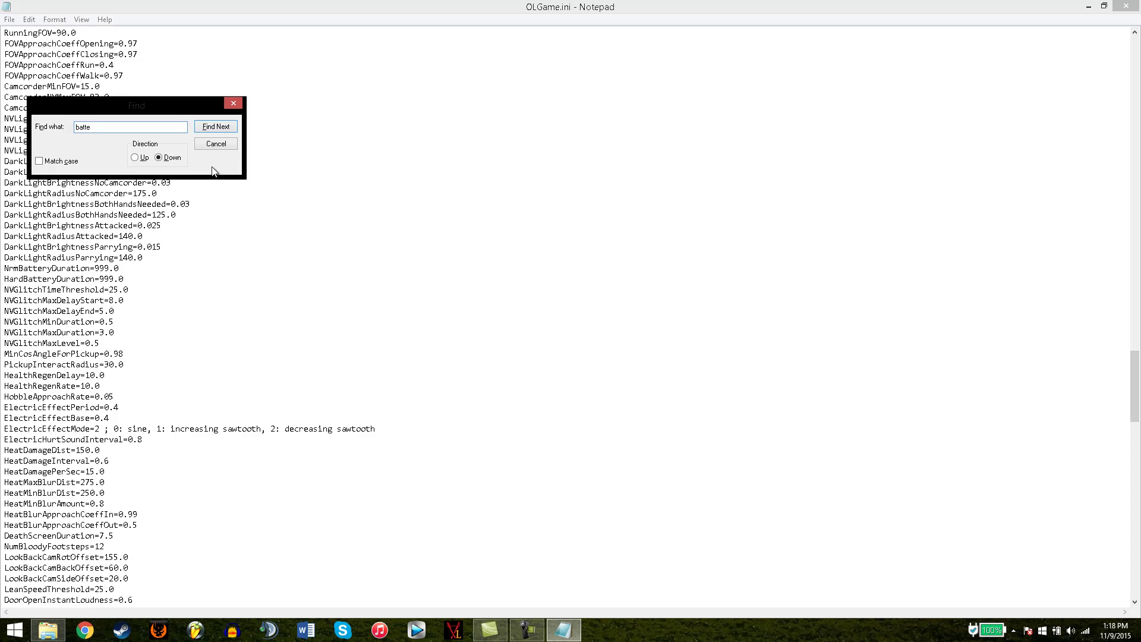
pyautogui.press('Return')
pyautogui.press('Return')
pyautogui.click(235, 106)
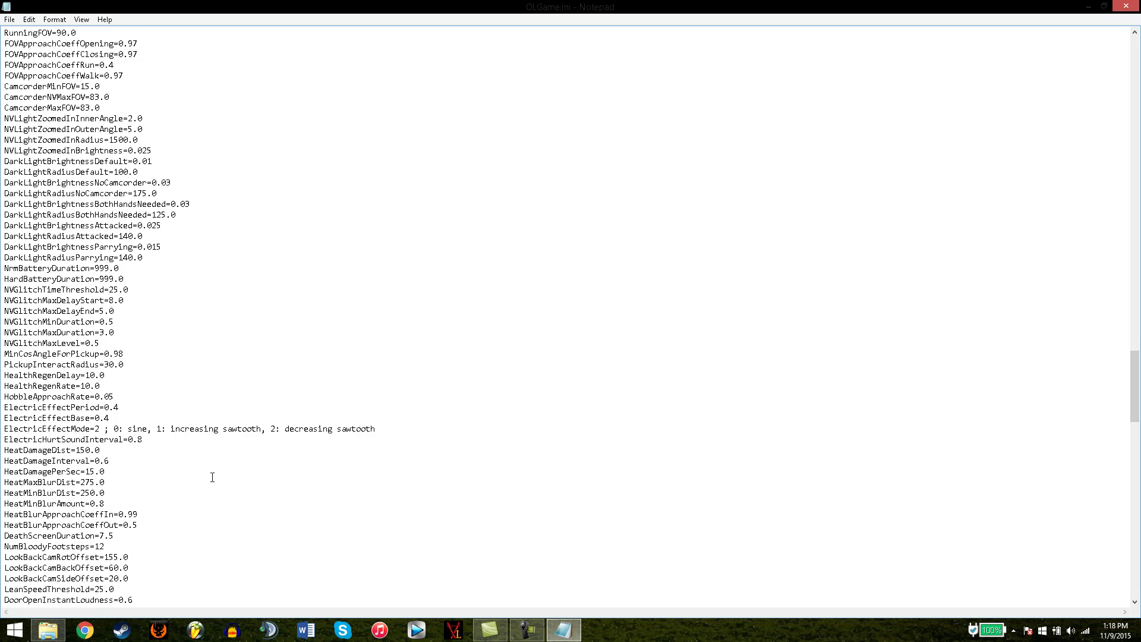
# Step: Change the last digit of NrmBatteryDuration so it reads 999.9
pyautogui.scroll(7, 212, 477)
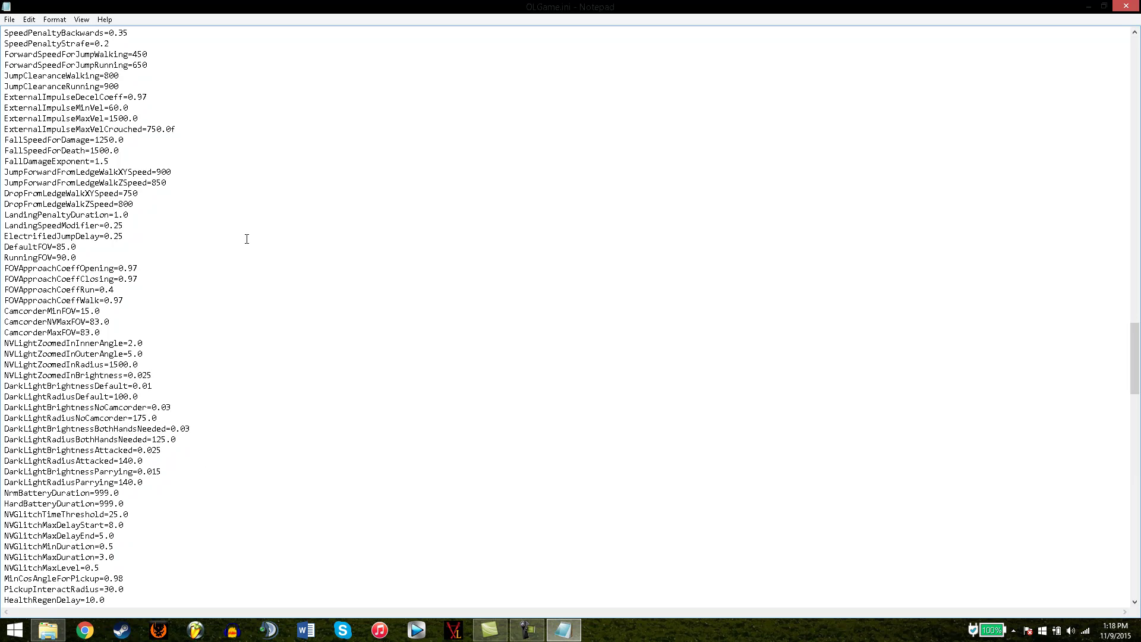
pyautogui.scroll(-5, 67, 325)
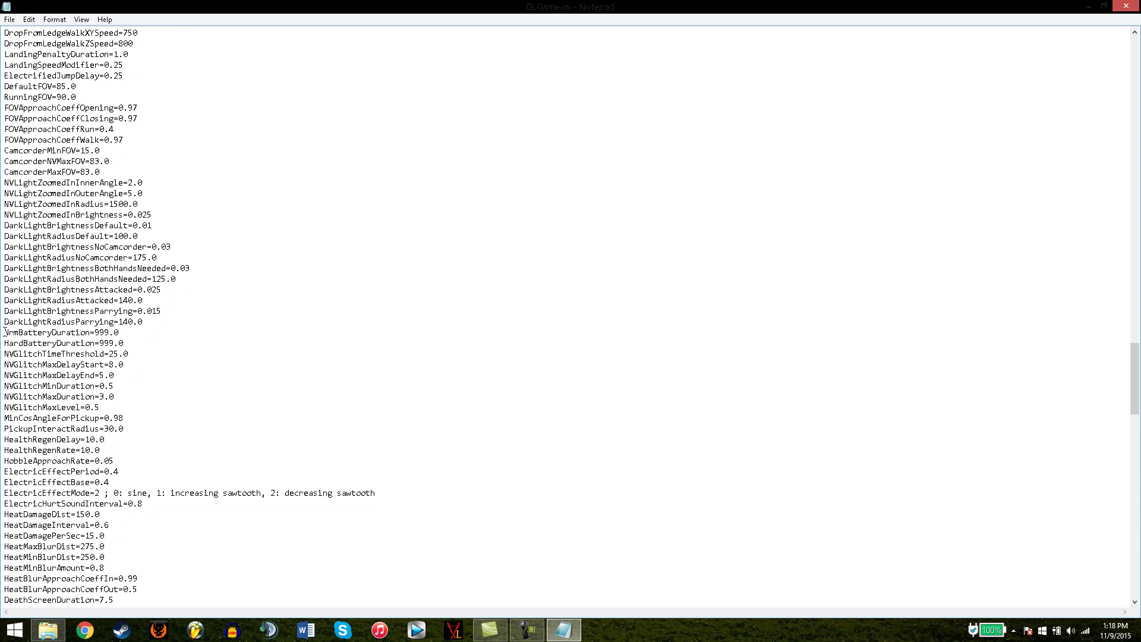
pyautogui.moveTo(4, 332); pyautogui.dragTo(120, 334)
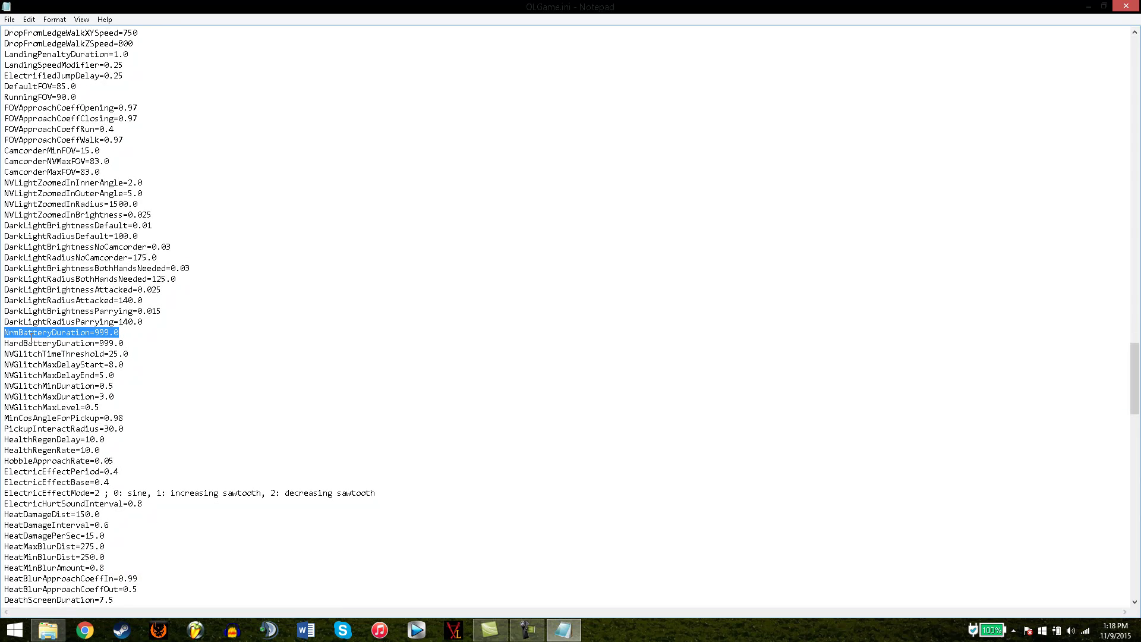
pyautogui.click(150, 339)
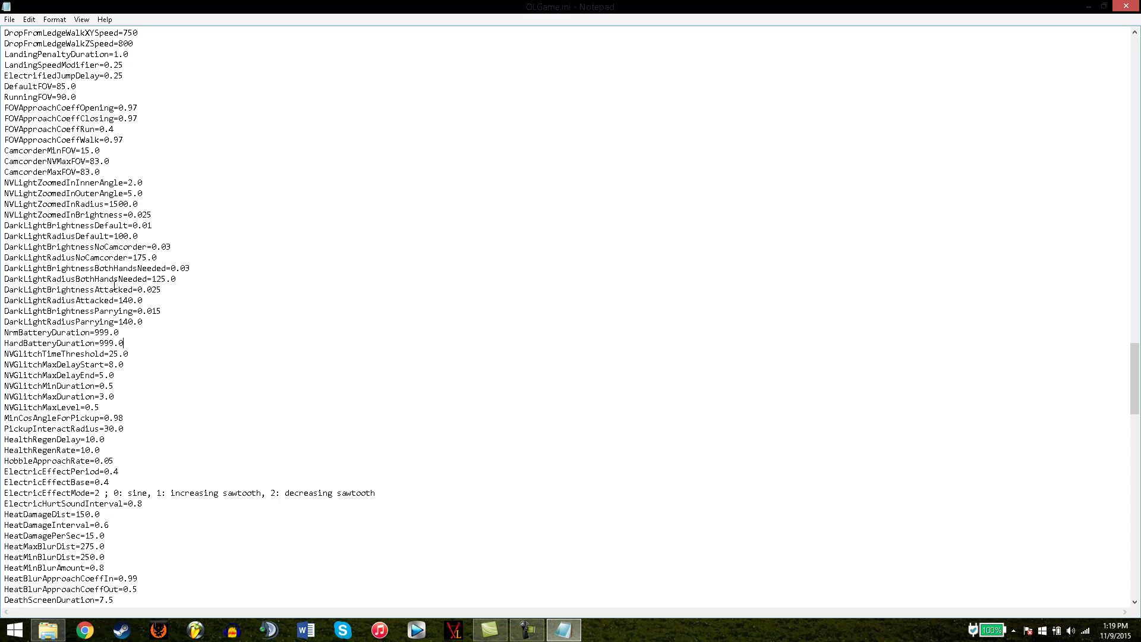
pyautogui.click(120, 331)
pyautogui.press('BackSpace')
pyautogui.write('9')
# Step: Extend HardBatteryDuration to 999.9999999
pyautogui.click(124, 343)
pyautogui.press('BackSpace')
pyautogui.write('9')
pyautogui.write('999999')
# Step: Save OLGame.ini and close Notepad
pyautogui.click(9, 20)
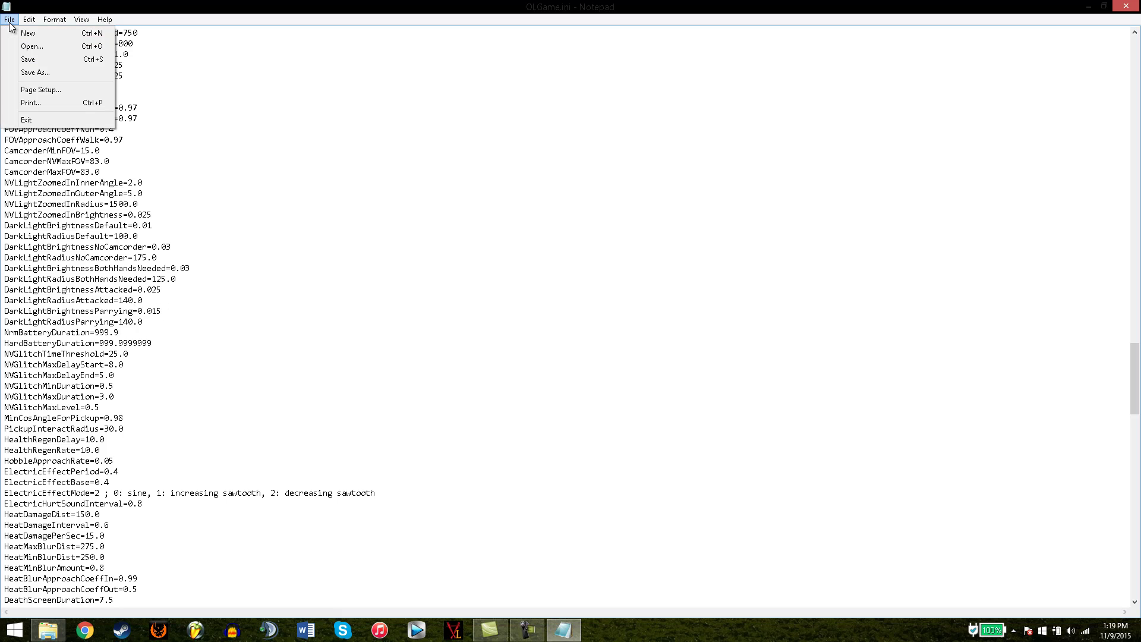
pyautogui.click(32, 60)
pyautogui.click(1125, 6)
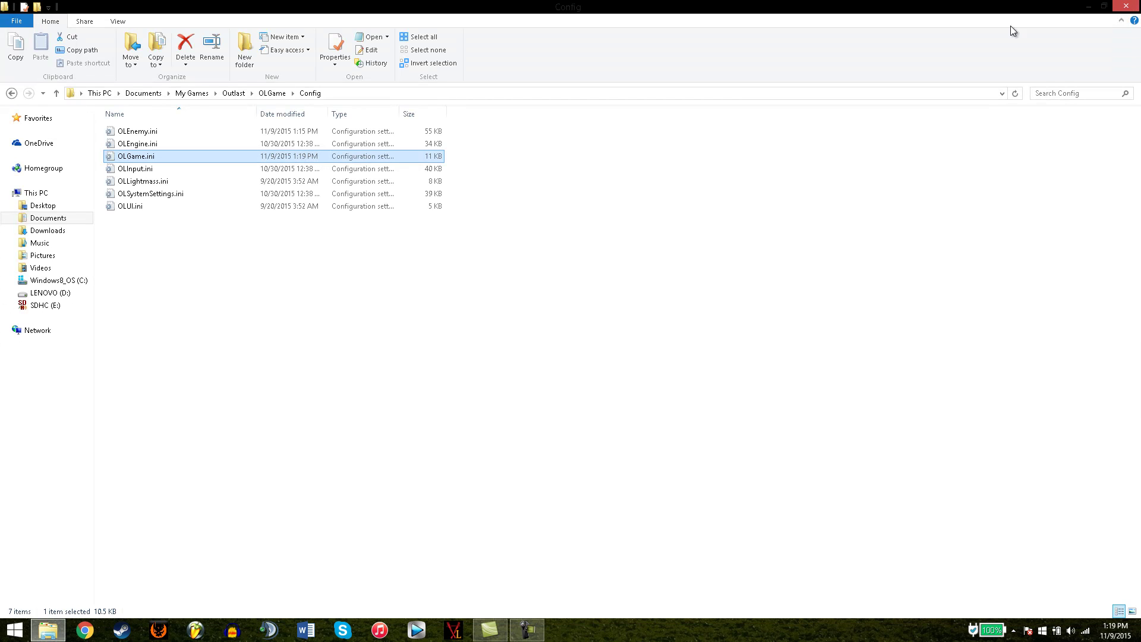
# Step: Make OLGame.ini read-only through its Properties dialog
pyautogui.rightClick(143, 160)
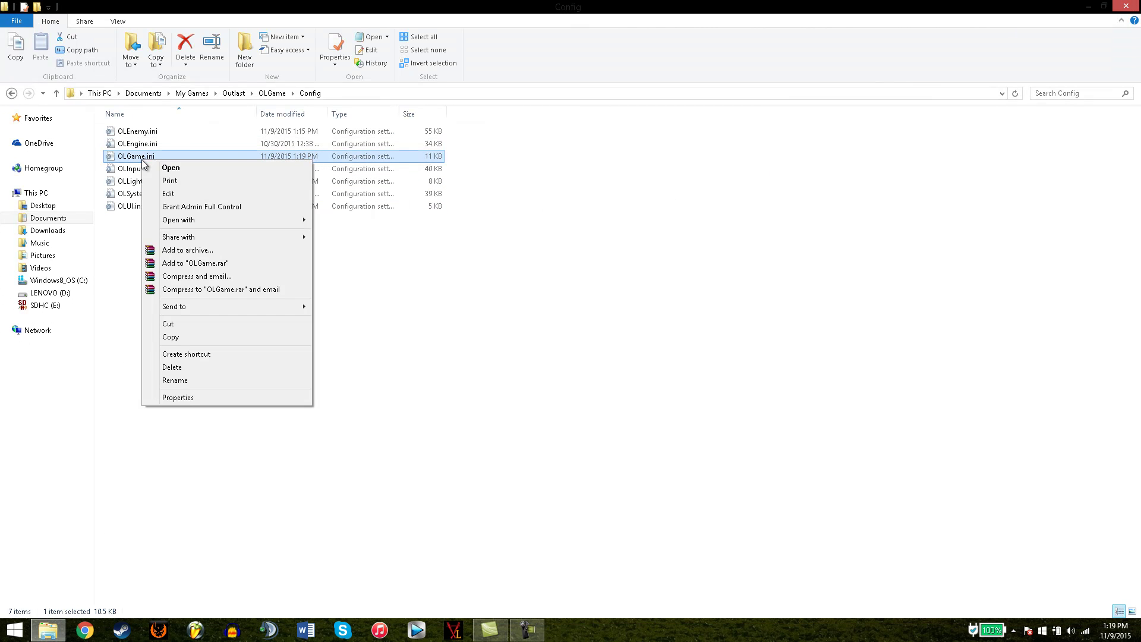
pyautogui.click(168, 398)
pyautogui.click(206, 385)
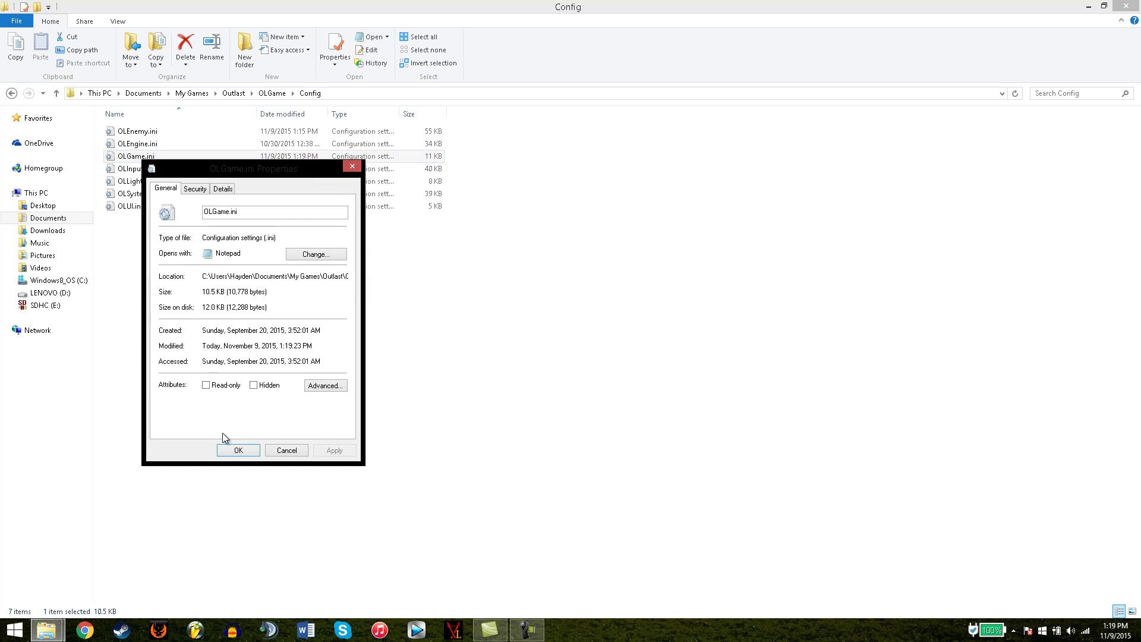
pyautogui.click(229, 450)
# Step: Select the seven config files, then select only OLEnemy.ini
pyautogui.moveTo(158, 272); pyautogui.dragTo(492, 124)
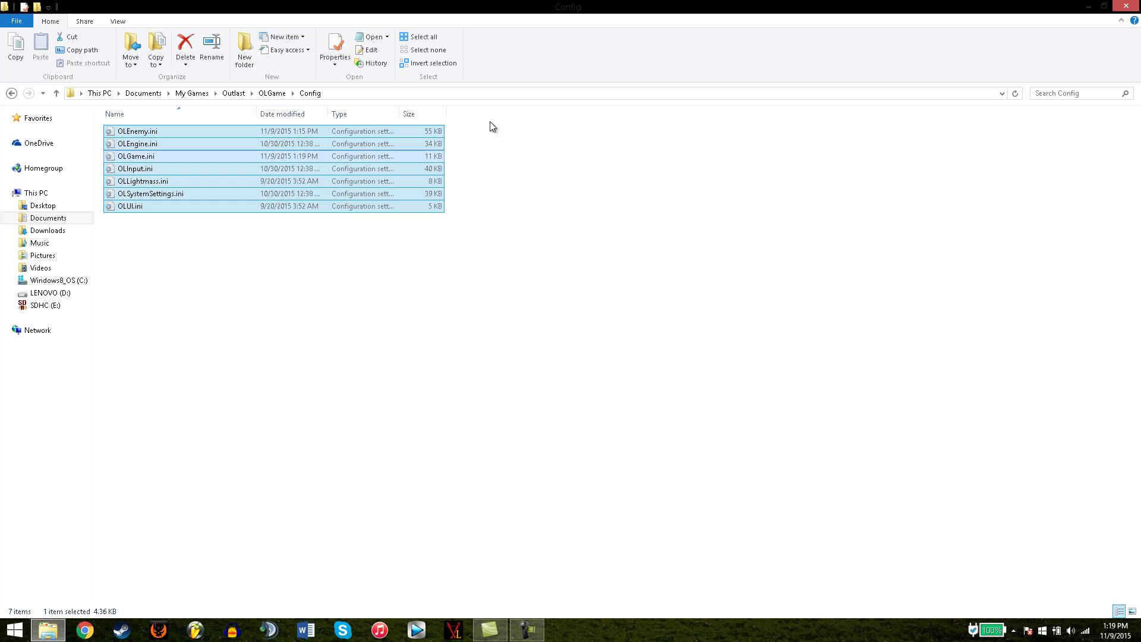
pyautogui.click(252, 412)
pyautogui.moveTo(308, 447); pyautogui.dragTo(314, 436)
pyautogui.moveTo(244, 353); pyautogui.dragTo(208, 128)
pyautogui.click(354, 269)
pyautogui.moveTo(284, 307); pyautogui.dragTo(364, 123)
pyautogui.click(330, 243)
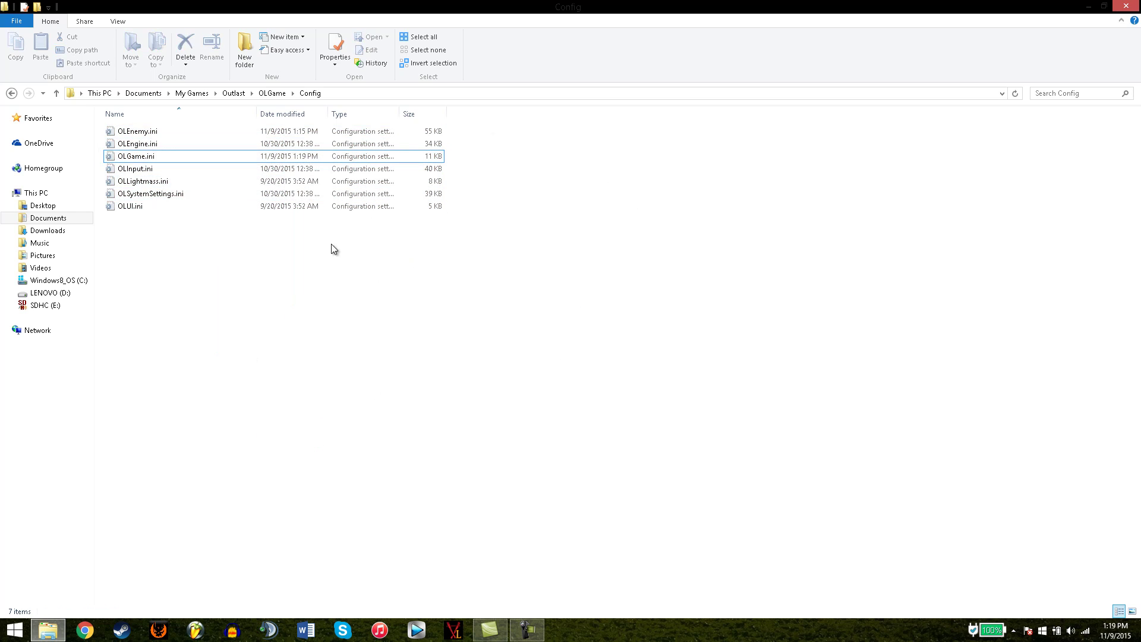
pyautogui.moveTo(164, 249); pyautogui.dragTo(277, 126)
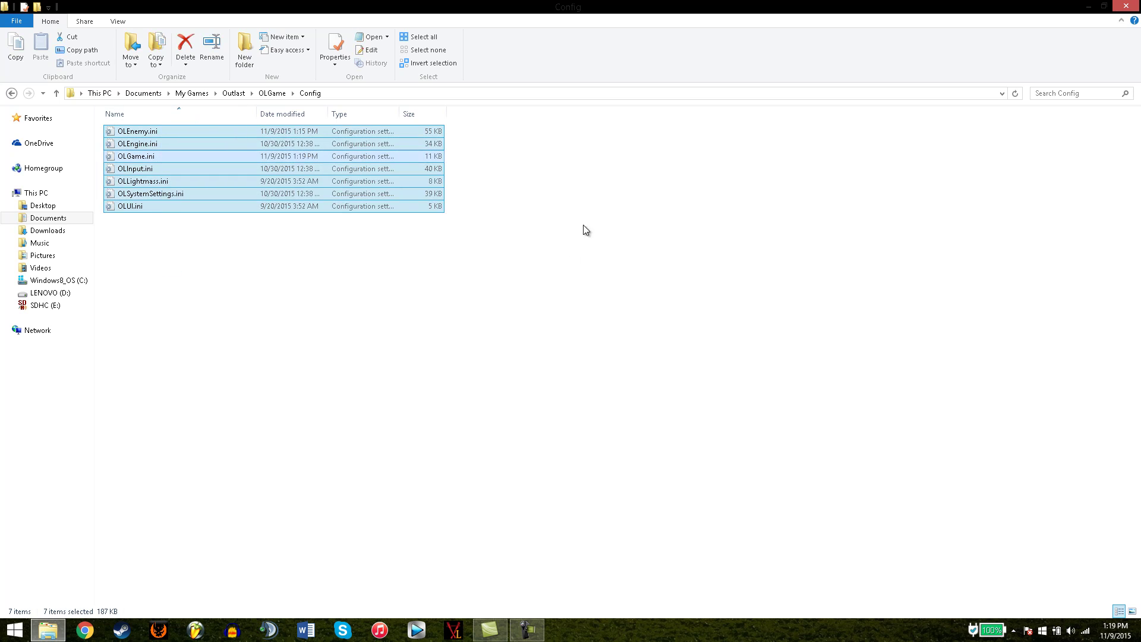
pyautogui.click(132, 131)
# Step: Open, scroll through, and close OLEnemy.ini and OLGame.ini to check the edits
pyautogui.doubleClick(132, 131)
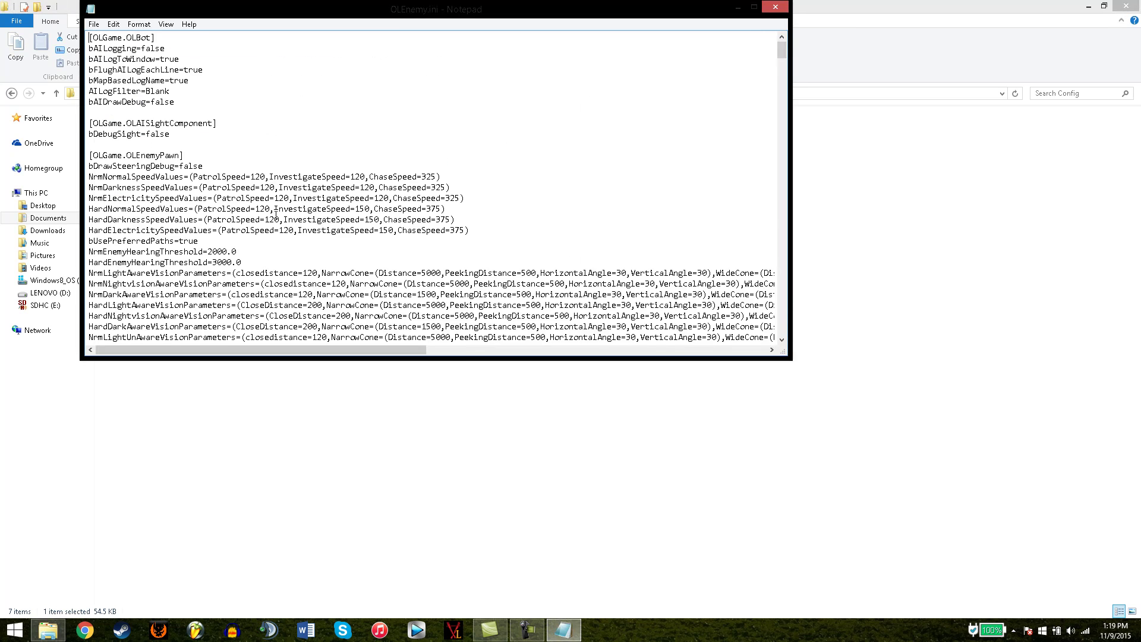
pyautogui.scroll(-4, 285, 245)
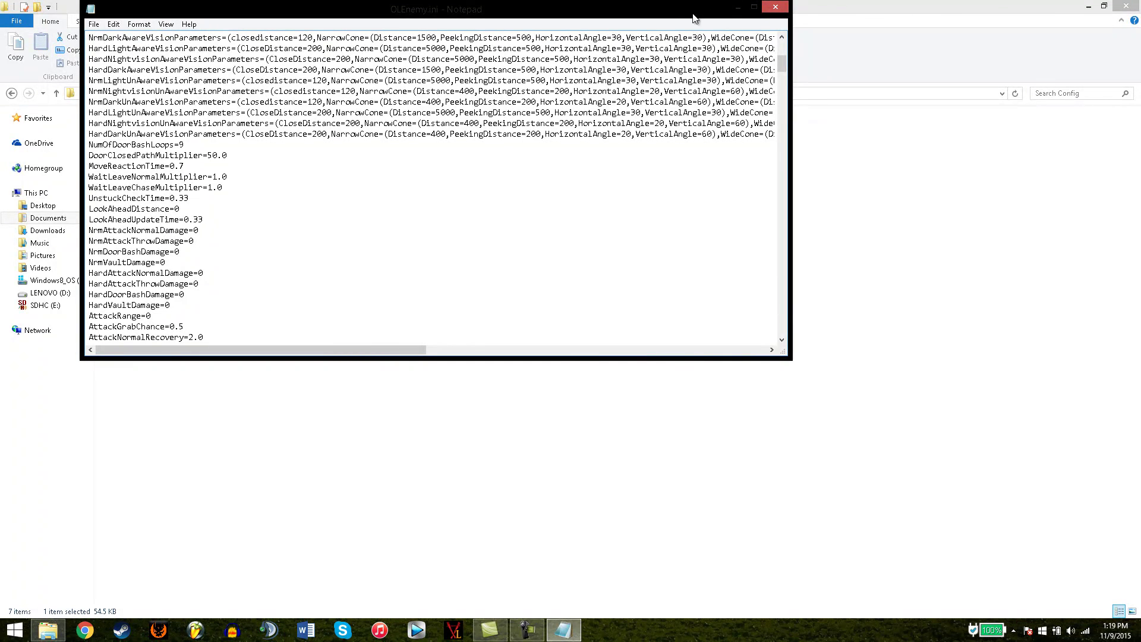
pyautogui.click(776, 7)
pyautogui.doubleClick(136, 156)
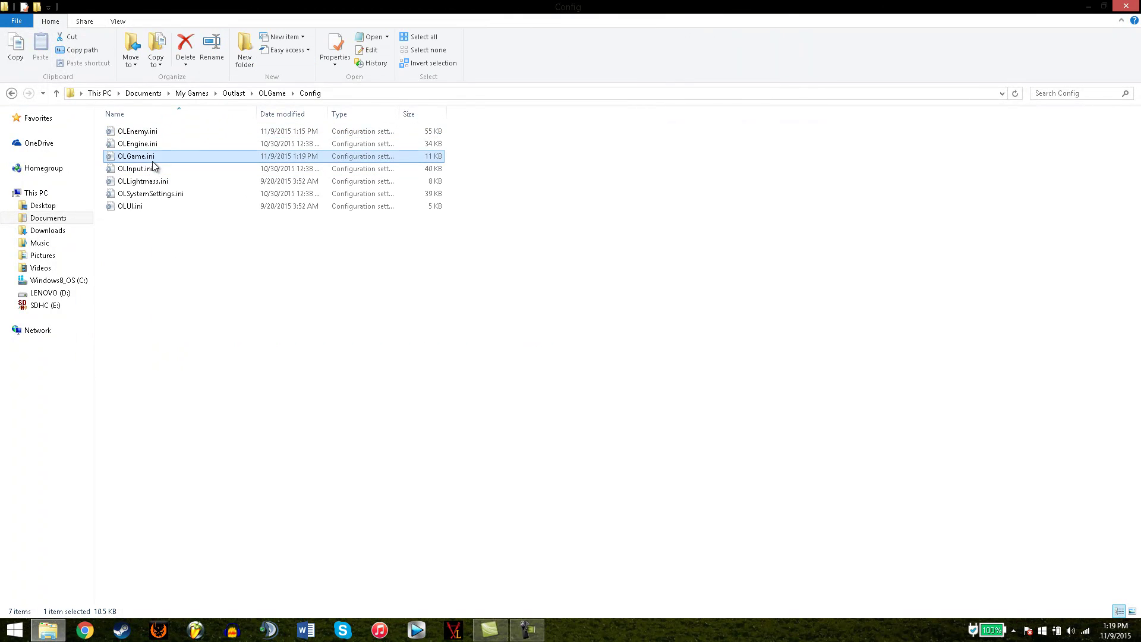
pyautogui.scroll(-10, 146, 251)
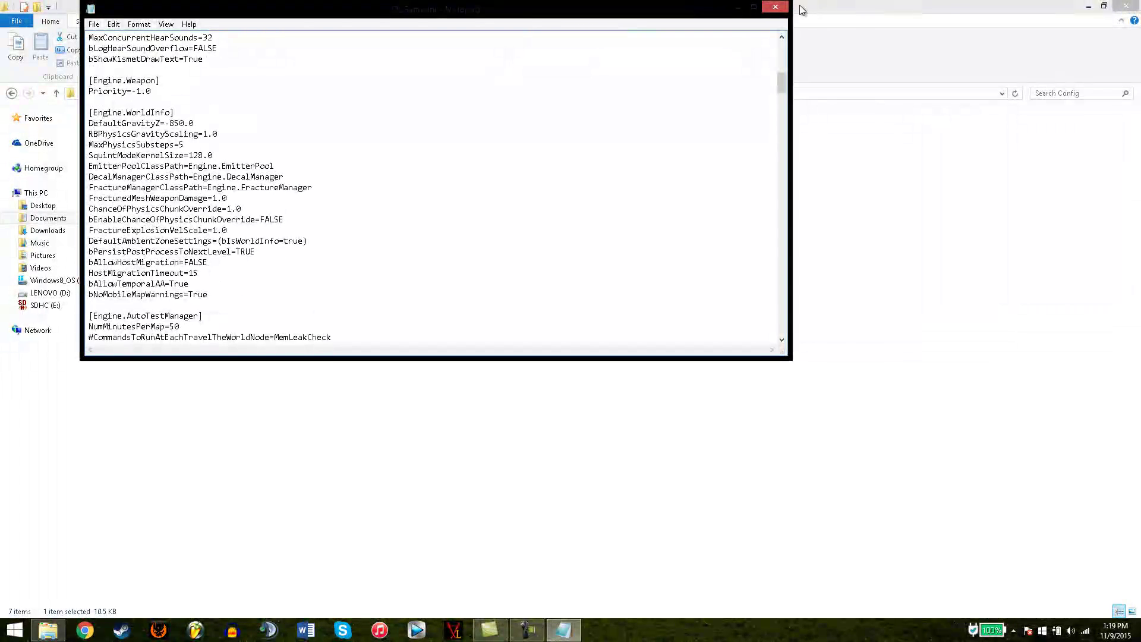
pyautogui.click(772, 9)
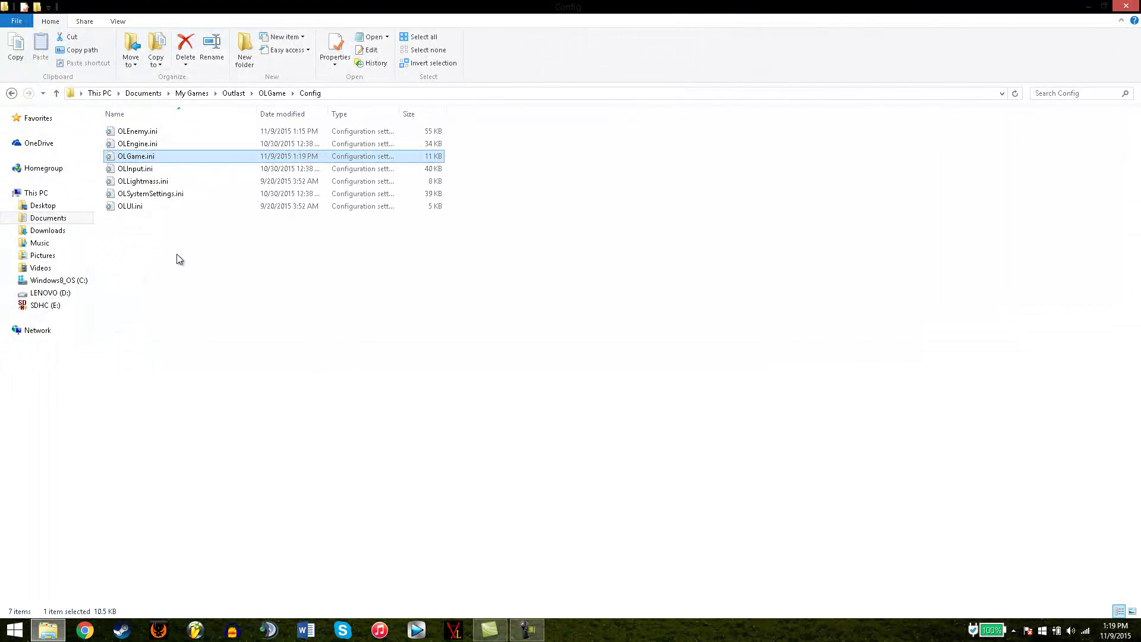
# Step: Open, scroll through, and close OLInput.ini and OLEngine.ini without changes
pyautogui.doubleClick(135, 169)
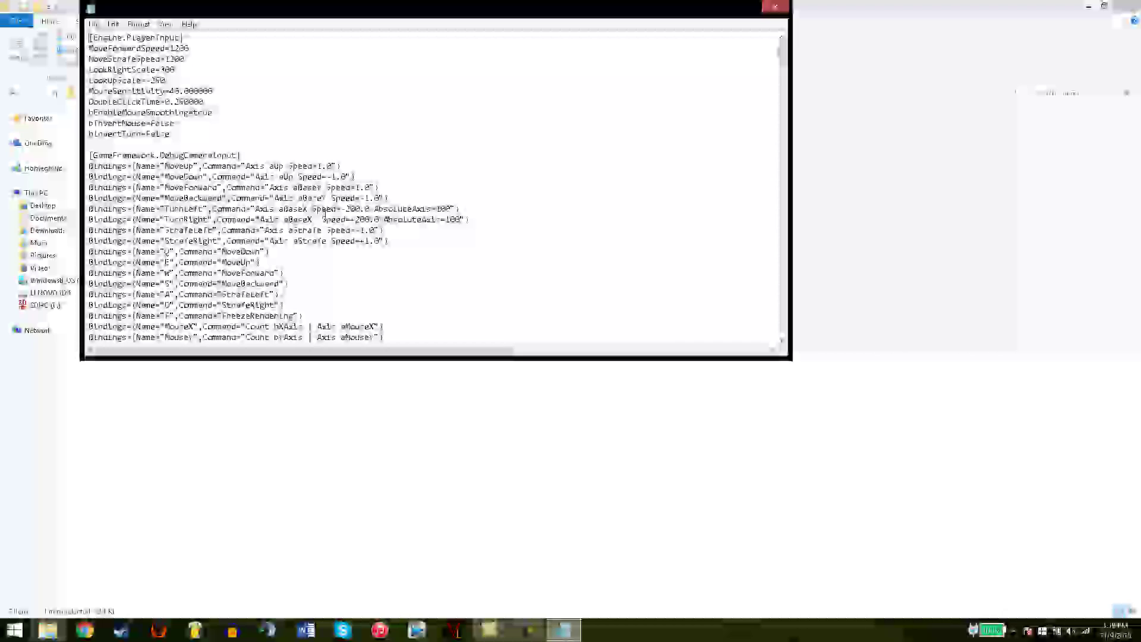
pyautogui.scroll(-8, 324, 213)
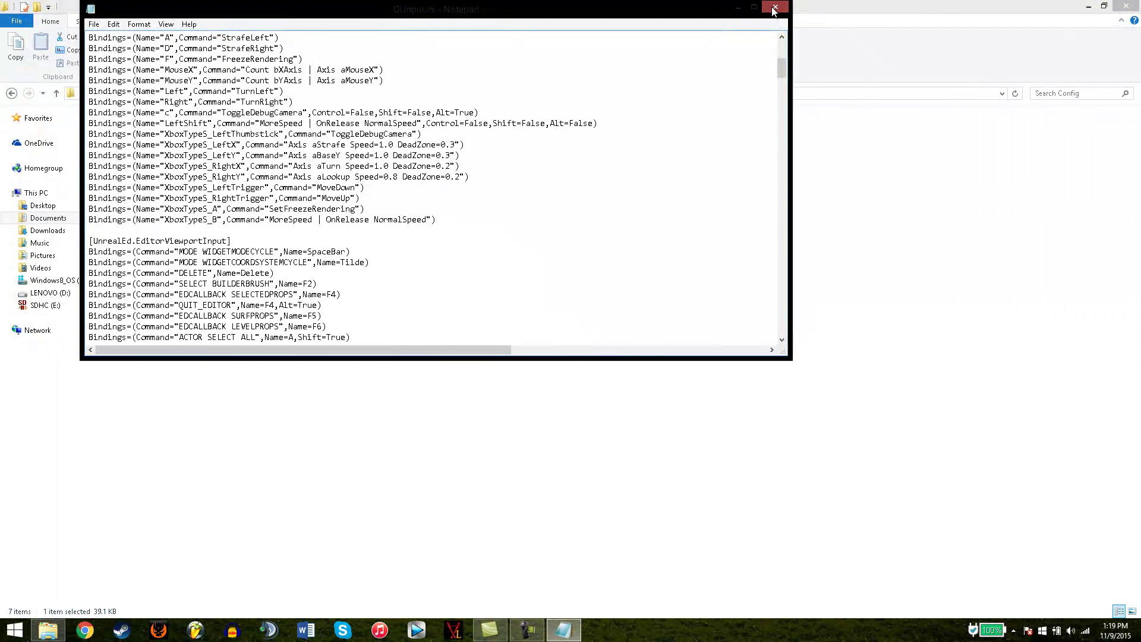
pyautogui.click(772, 9)
pyautogui.click(336, 237)
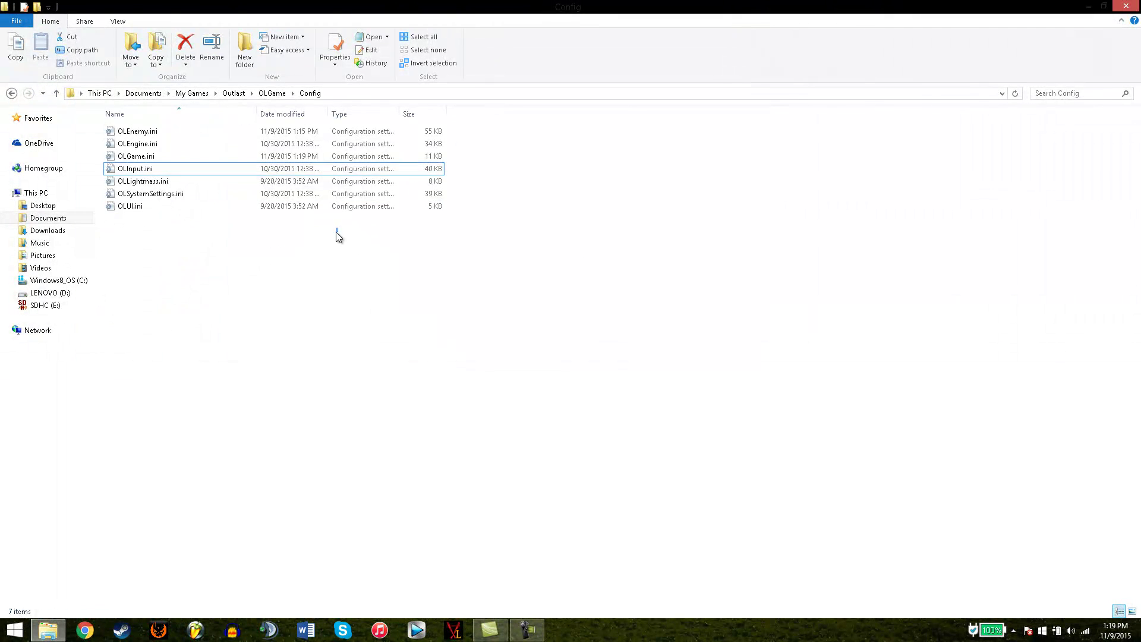
pyautogui.doubleClick(138, 146)
pyautogui.scroll(-8, 238, 227)
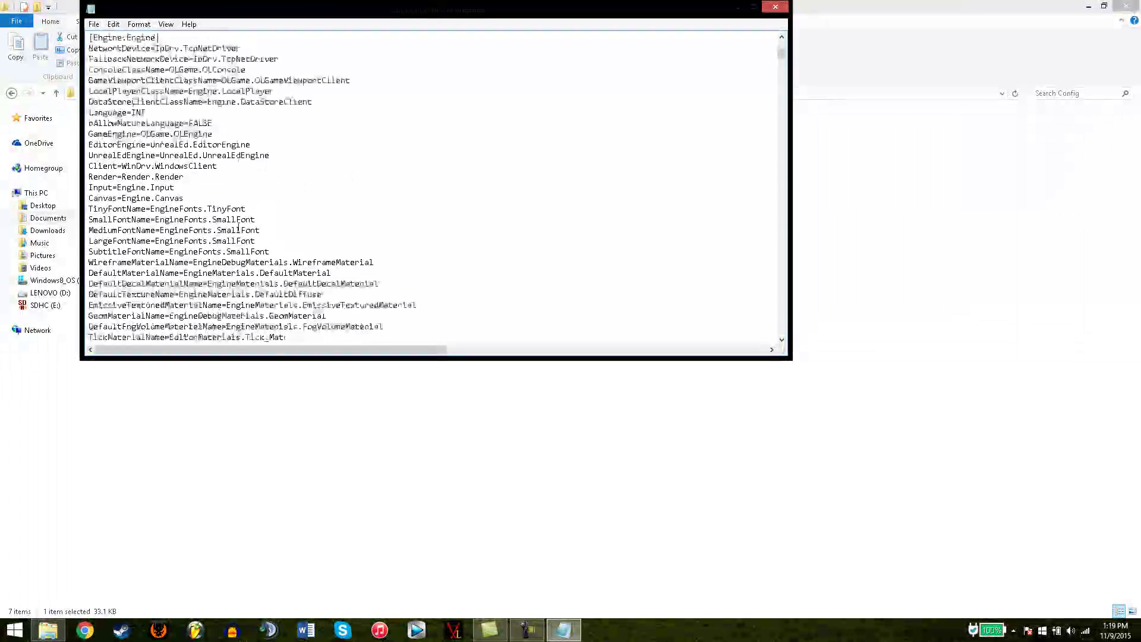
pyautogui.scroll(-3, 238, 227)
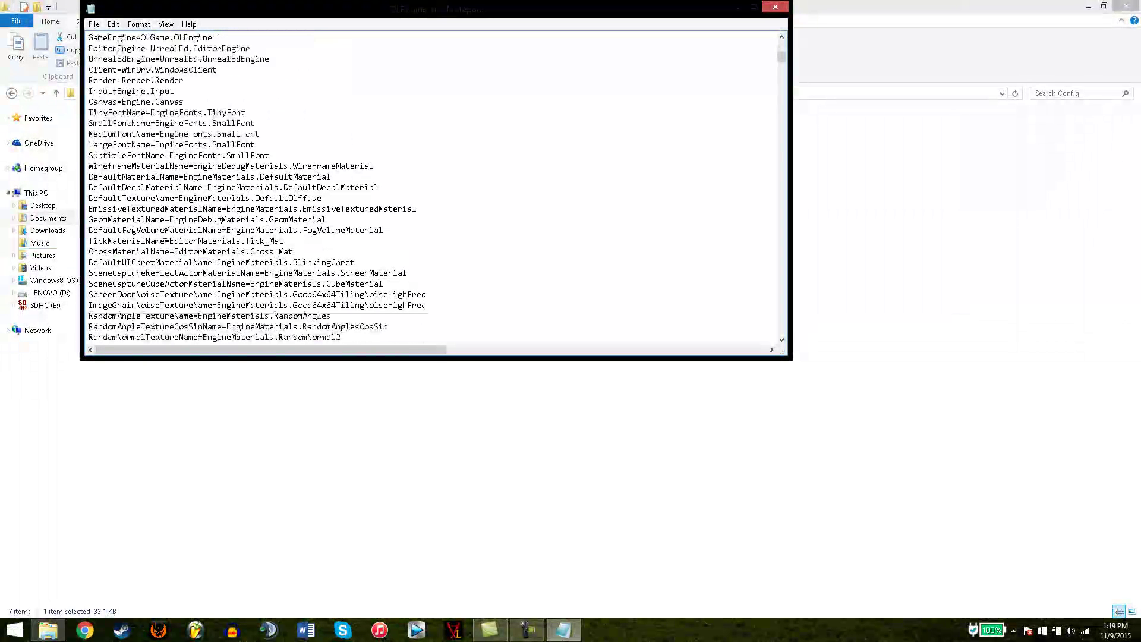
pyautogui.hotkey('alt', 'F4')
pyautogui.click(359, 232)
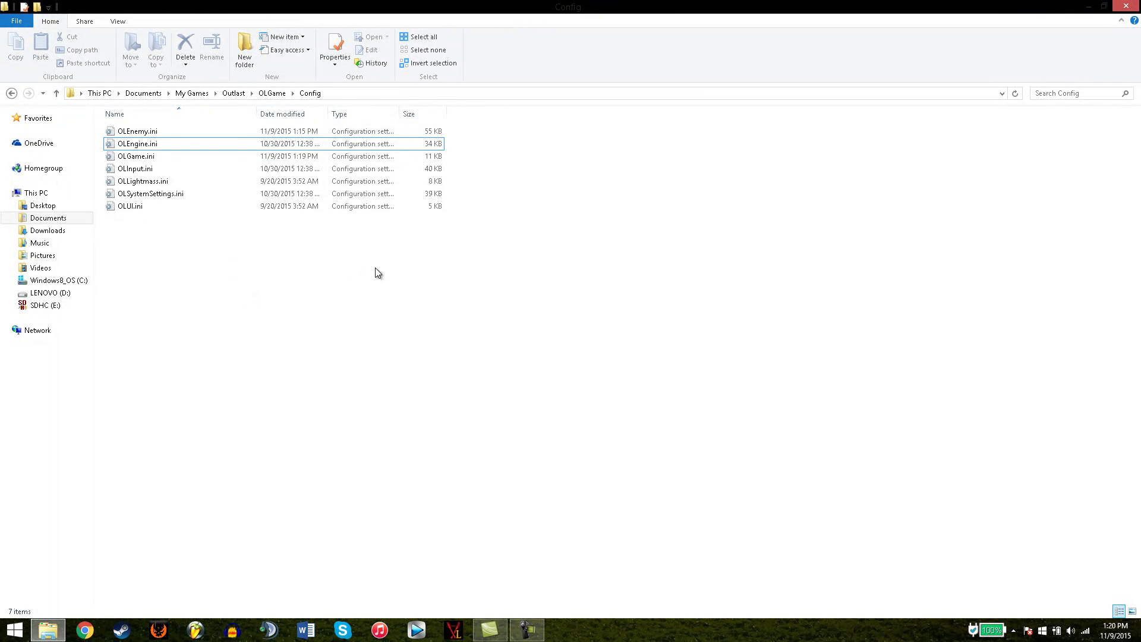
pyautogui.click(537, 630)
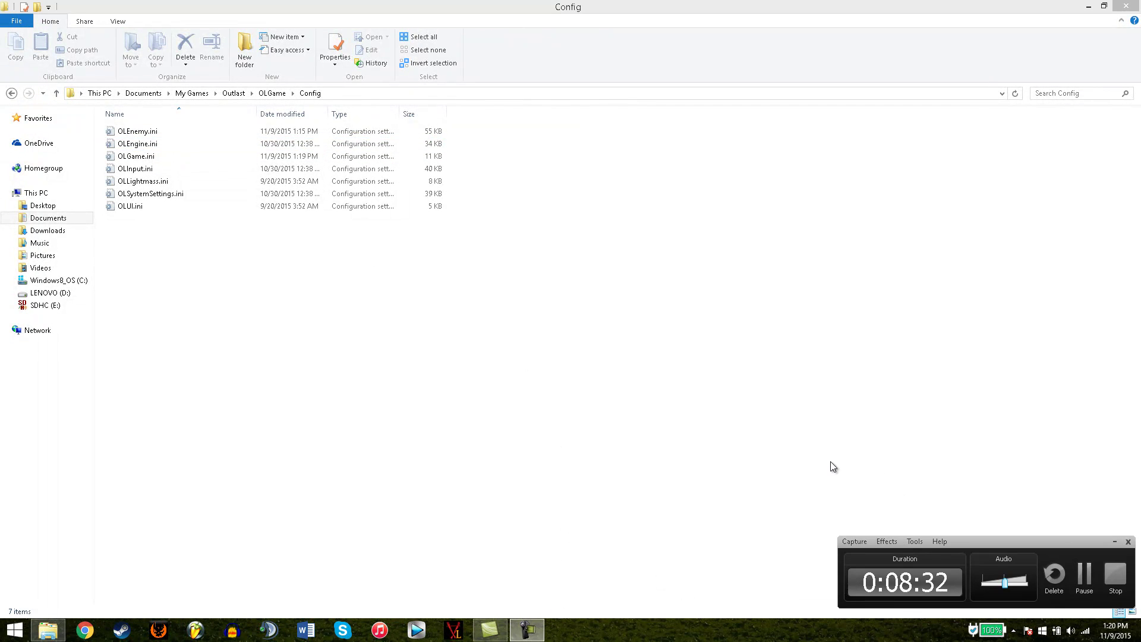